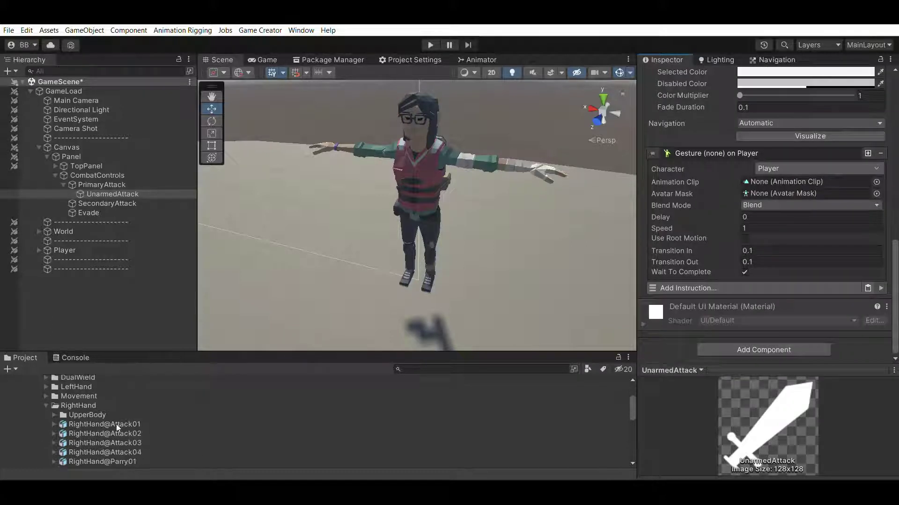
Assign the RightHand@Attack01 clip to the Gesture, preview it, and enter Play mode
left_click(54, 424)
left_click_drag(108, 443, 819, 167)
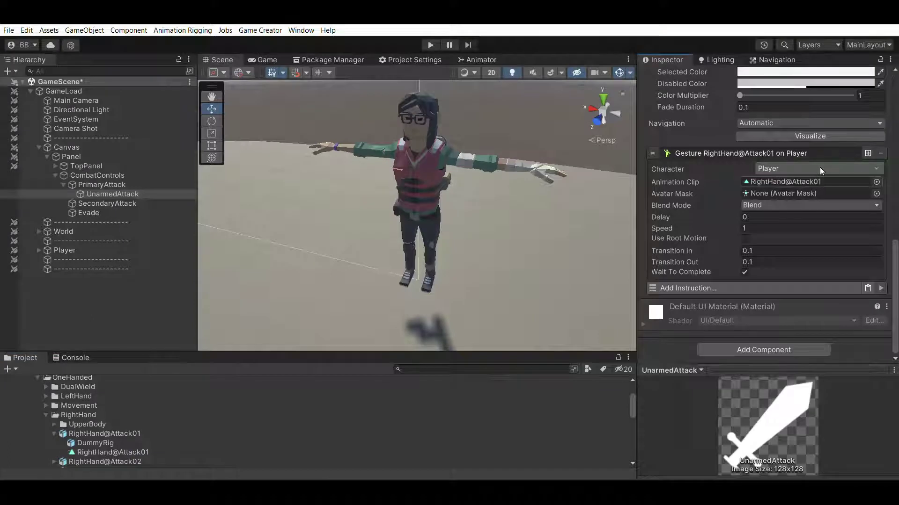
left_click(136, 451)
left_click(646, 381)
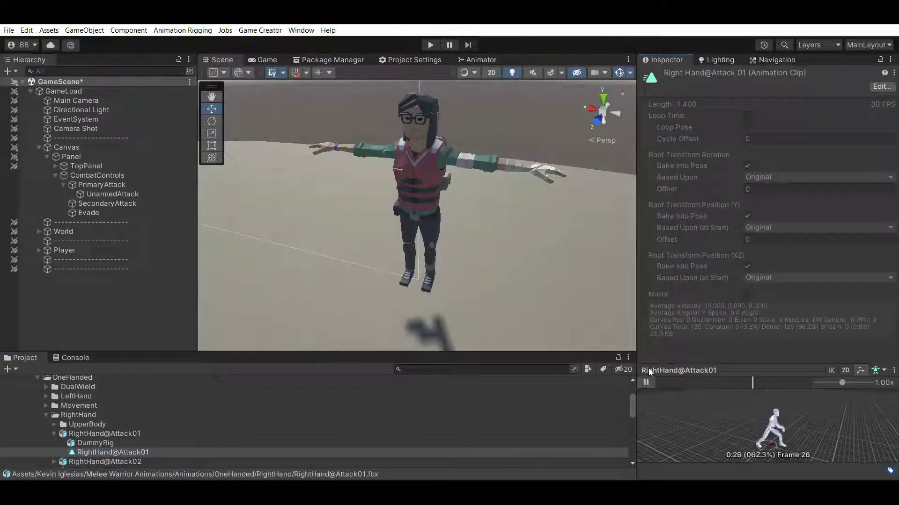
left_click(646, 381)
left_click(430, 45)
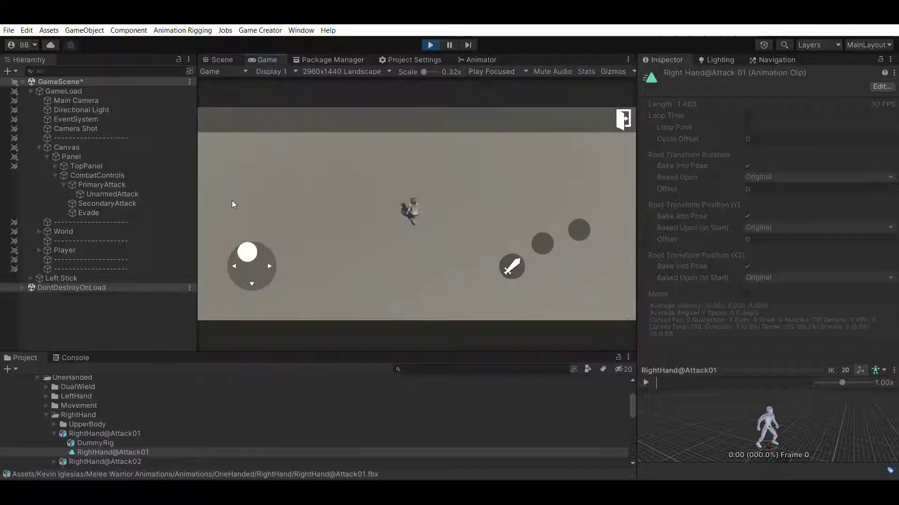
Move the character with the joystick and tap the sword button twice to test the attack
left_click_drag(382, 260, 443, 339)
left_click(509, 255)
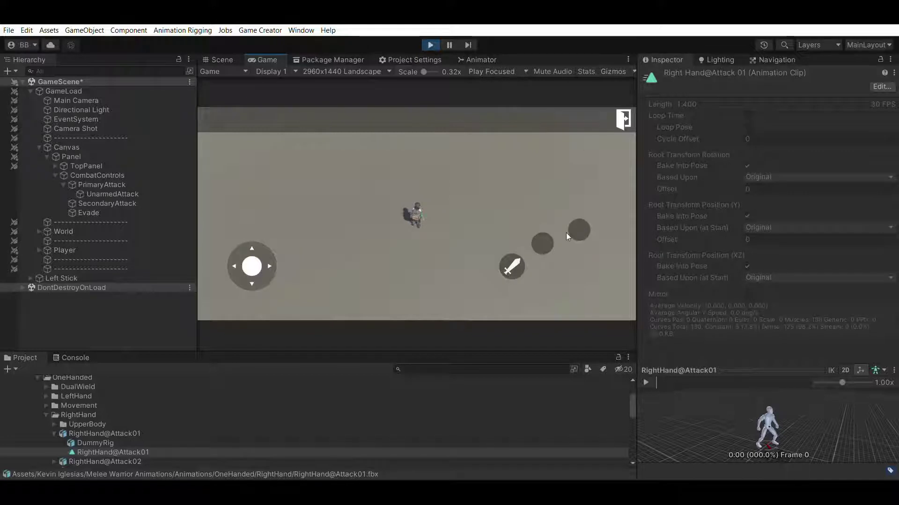
left_click(515, 256)
Exit Play mode and duplicate the UnarmedAttack icon into SecondaryAttack
left_click(430, 45)
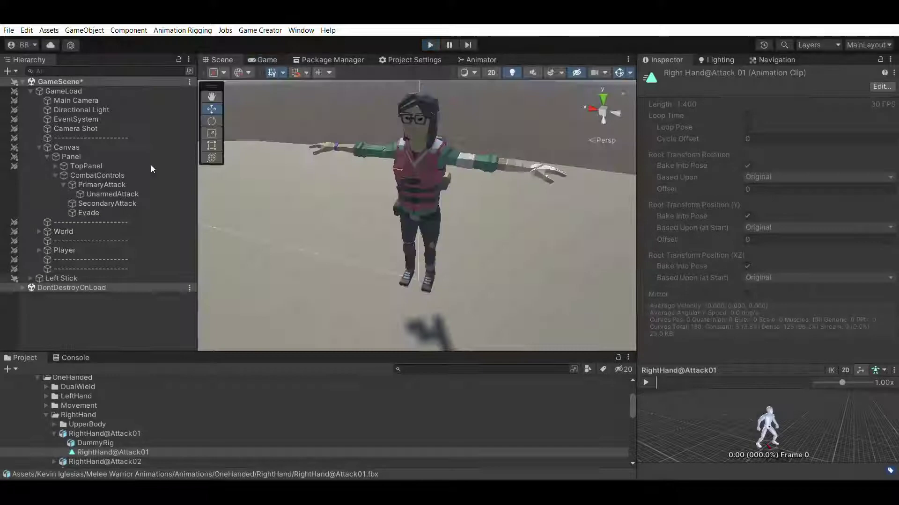
left_click(86, 203)
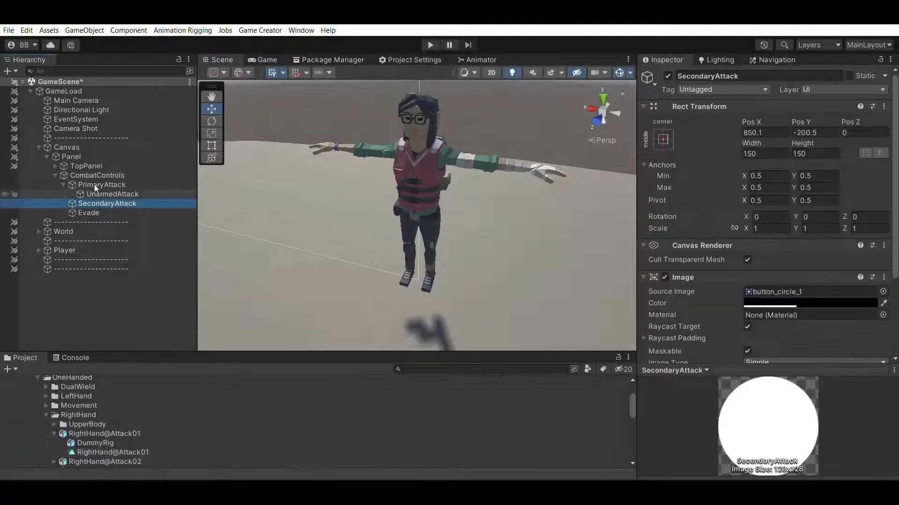
left_click(96, 193)
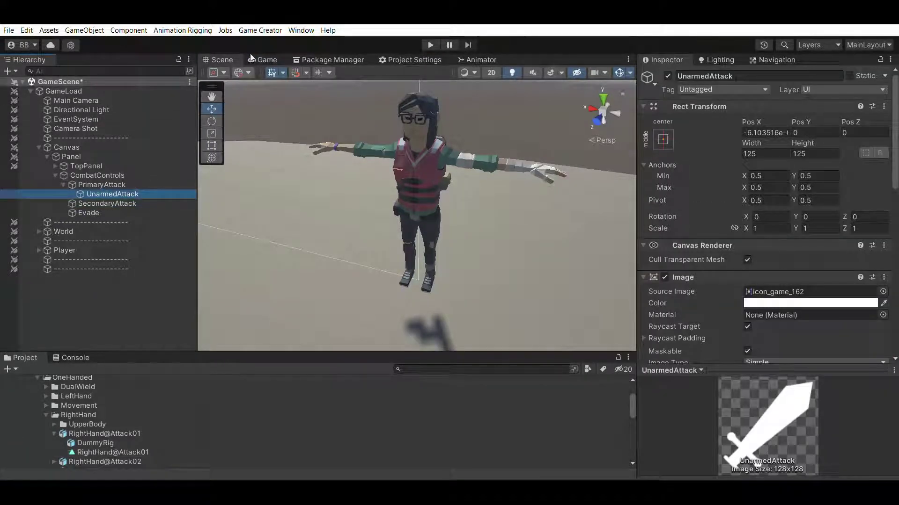
left_click(262, 59)
left_click(117, 192)
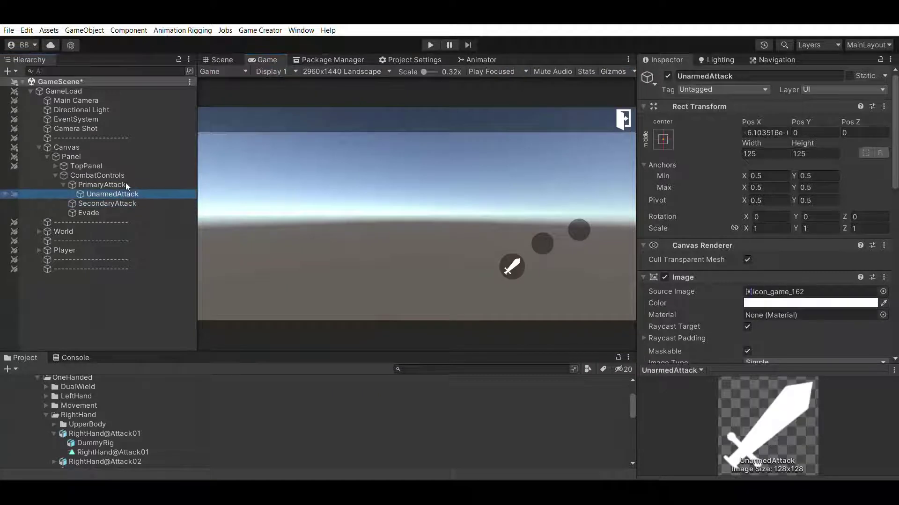
key("ctrl+d")
left_click_drag(115, 203, 114, 211)
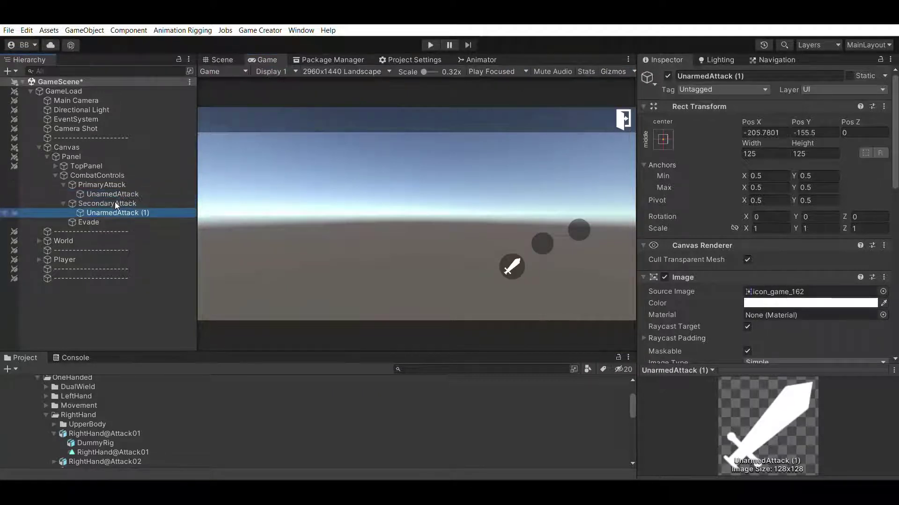
Rename the copied icon to UnarmedSkill
left_click(805, 76)
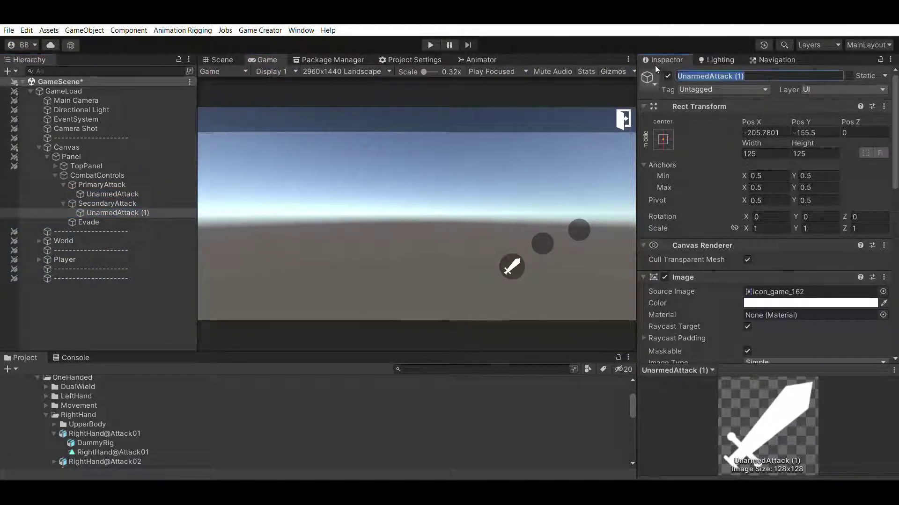
type("Skill")
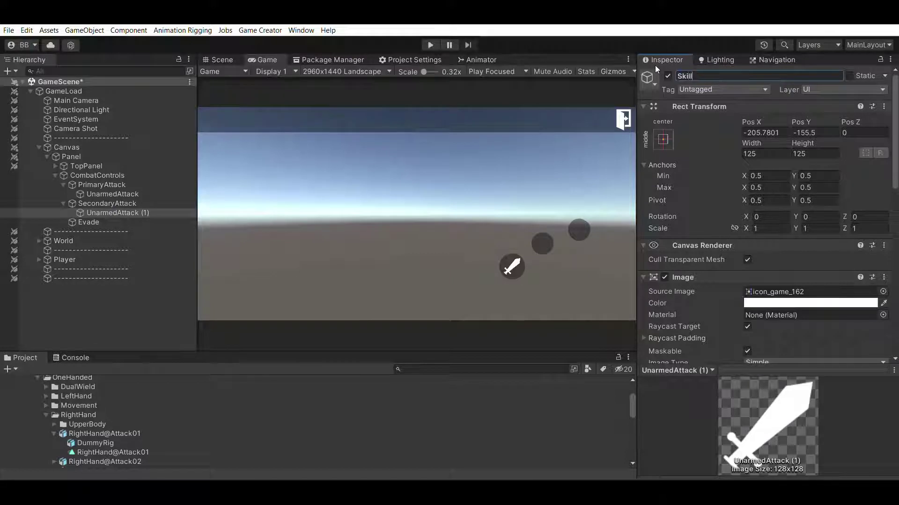
type("Attack")
key("Return")
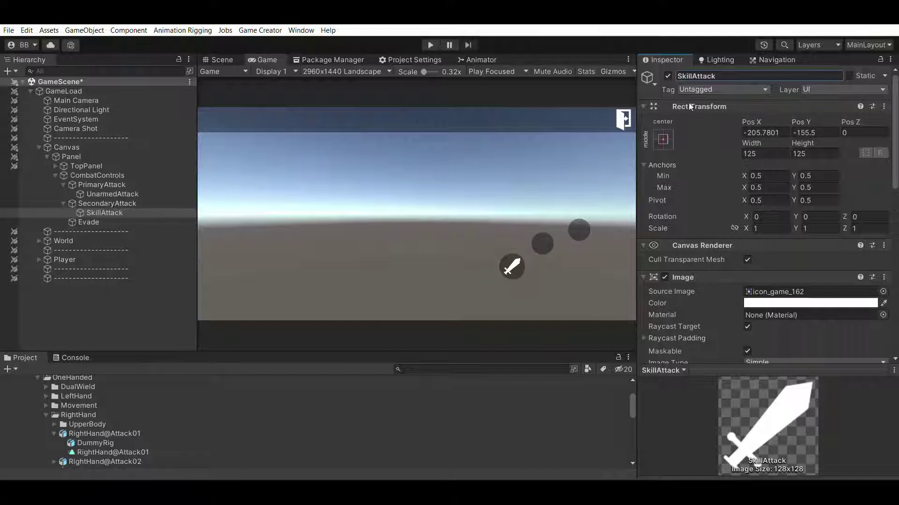
left_click_drag(750, 75, 618, 57)
type("UnarmedSk")
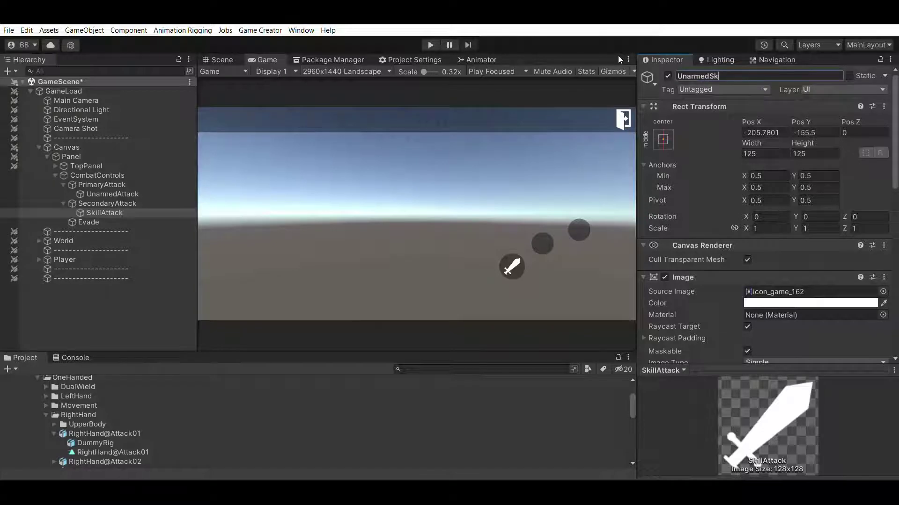
type("ill")
key("Return")
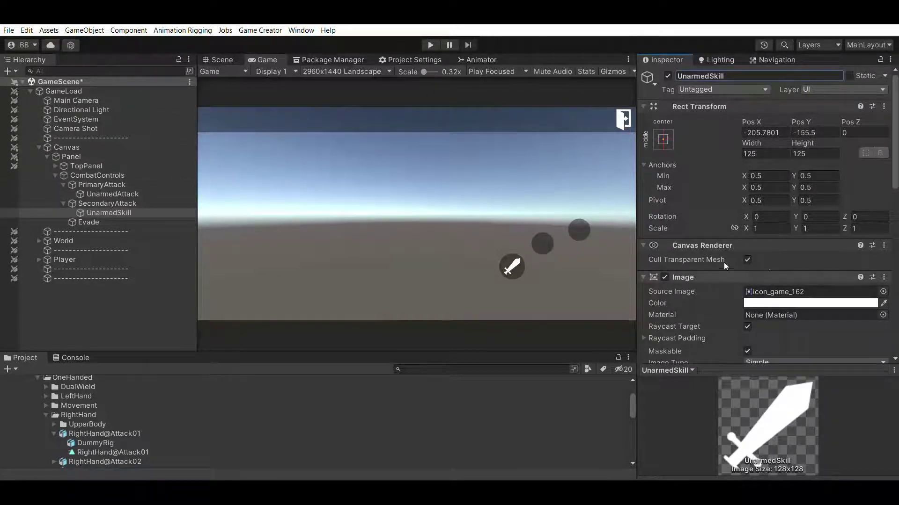
Centre the UnarmedSkill icon at Pos X 0, Pos Y 0
scroll(724, 262, "down", 10)
scroll(785, 174, "up", 10)
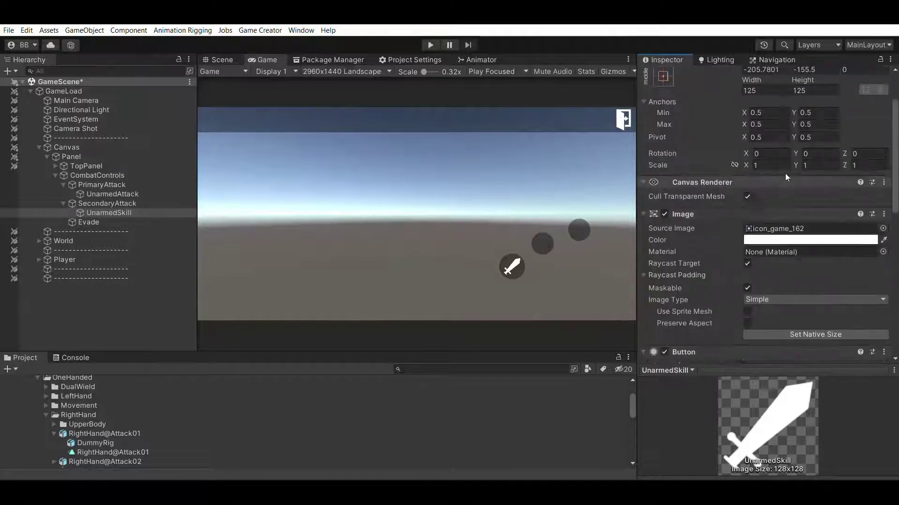
left_click(786, 132)
type("0")
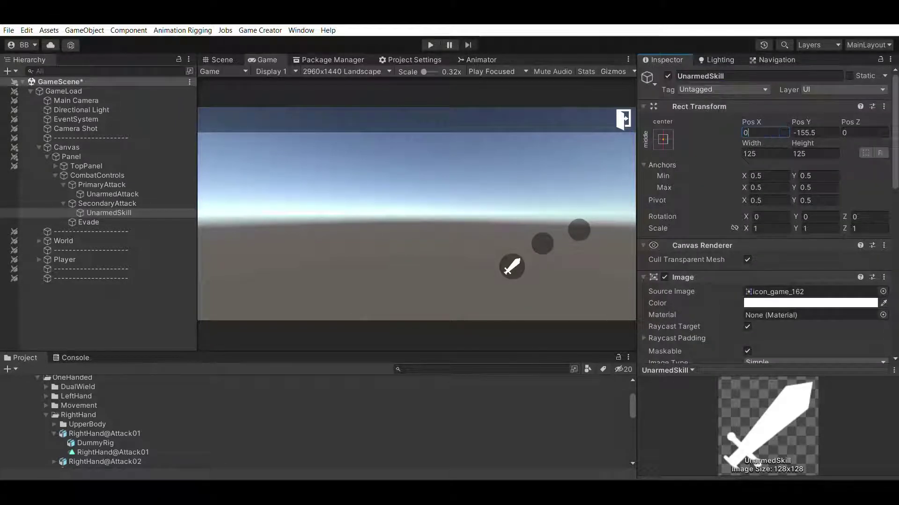
key("Tab")
type("0")
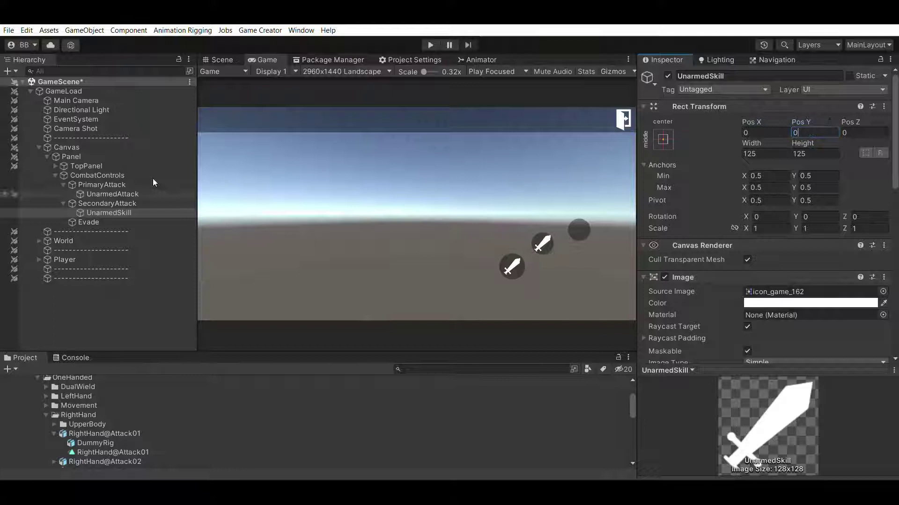
Resize the SecondaryAttack button to 175 by 175
left_click(108, 203)
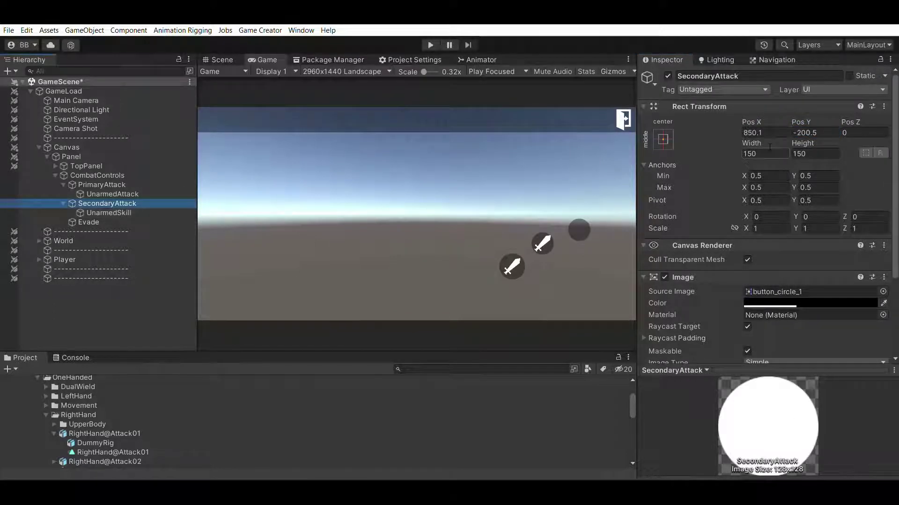
left_click(749, 153)
type("175")
key("Tab")
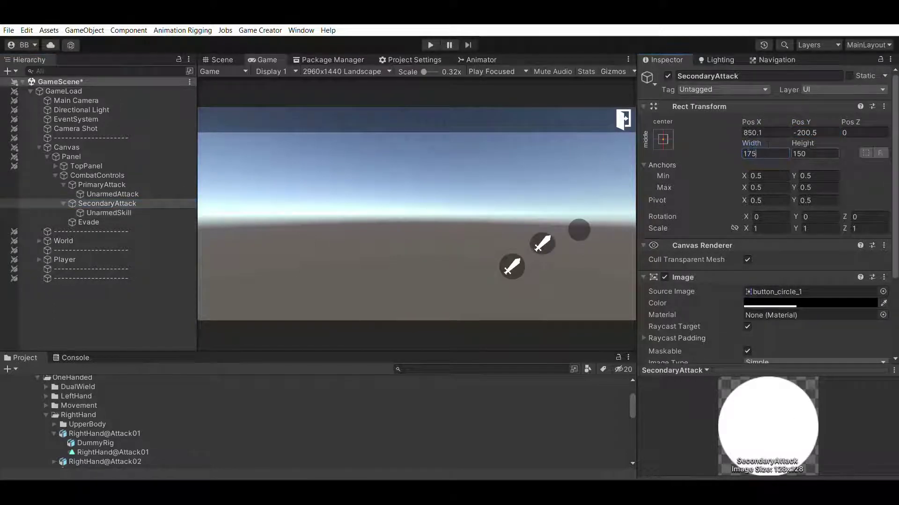
type("175")
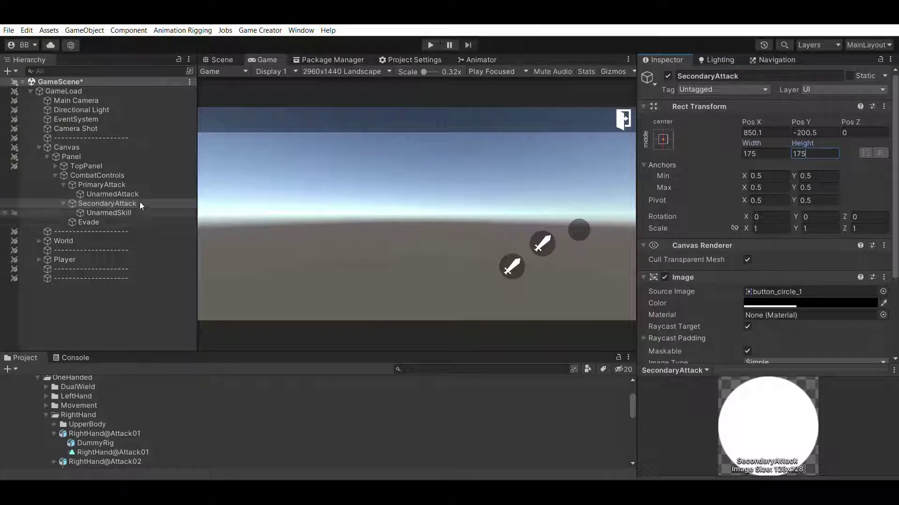
Resize the Evade button to 175 by 175
left_click(141, 222)
left_click(750, 153)
type("175")
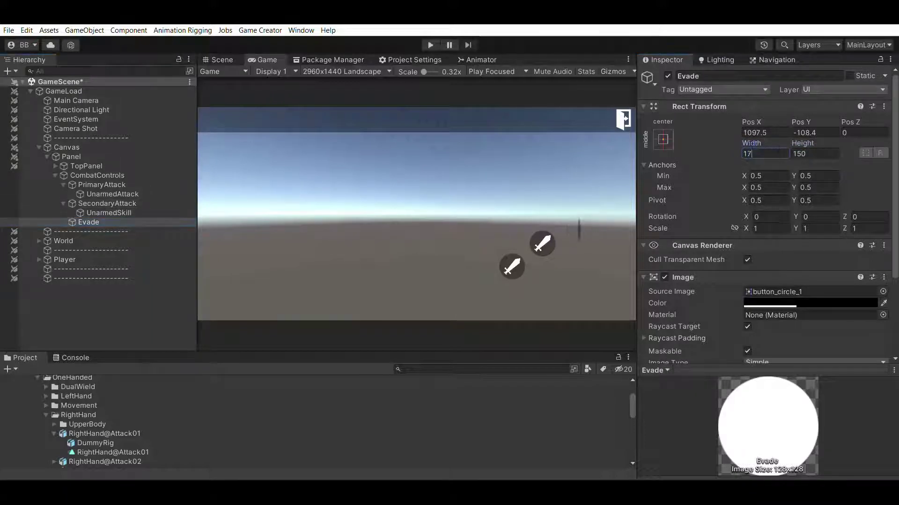
key("Tab")
type("175")
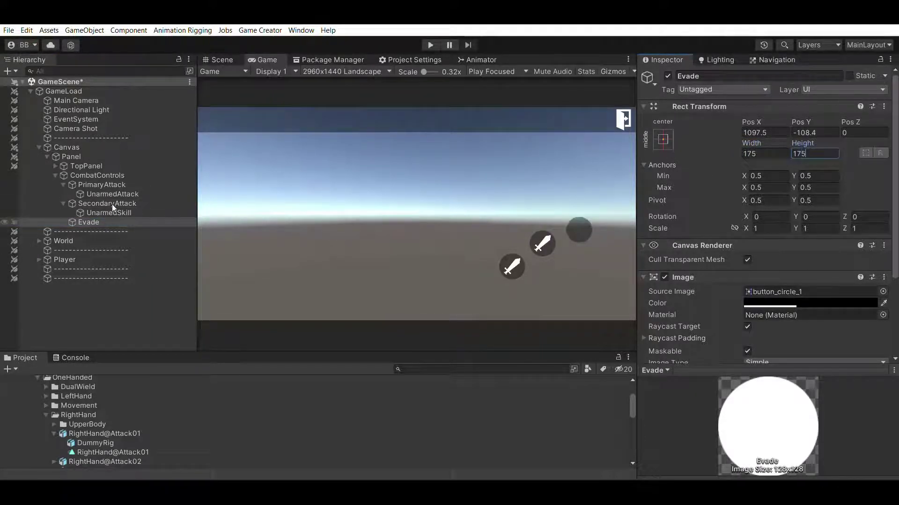
left_click(119, 209)
Duplicate the UnarmedSkill icon into Evade and rename it Evasion
key("ctrl+d")
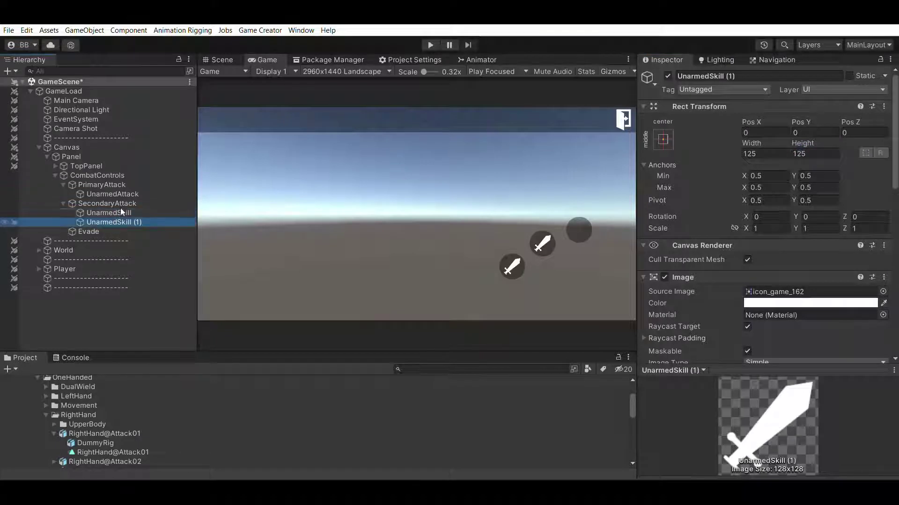
left_click_drag(117, 222, 106, 224)
left_click(754, 77)
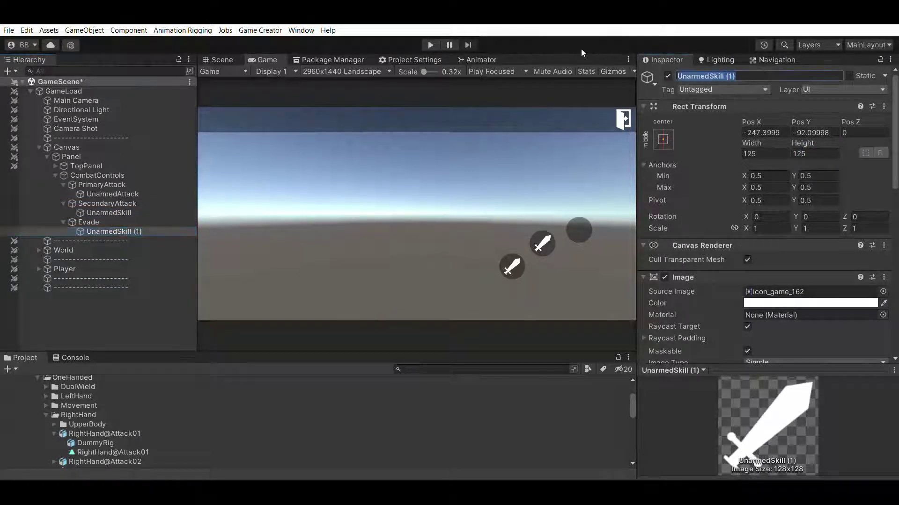
type("Evas")
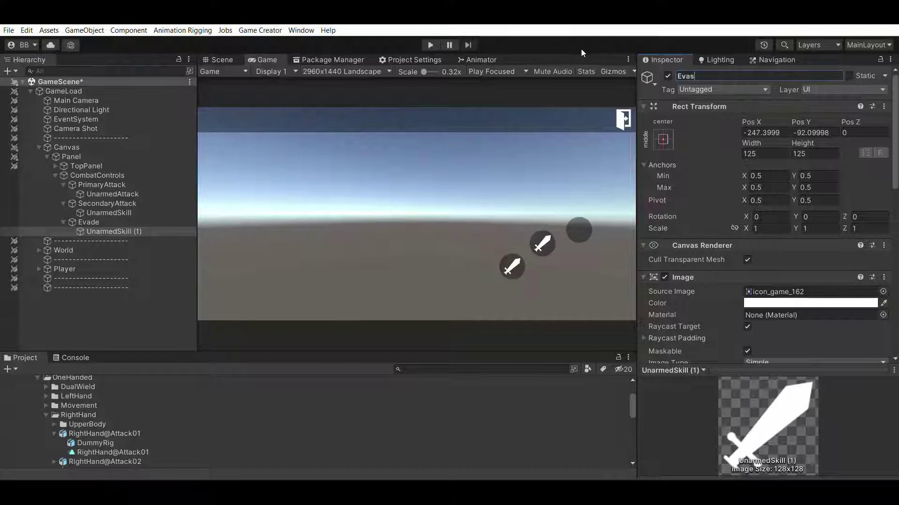
type("ion")
key("Return")
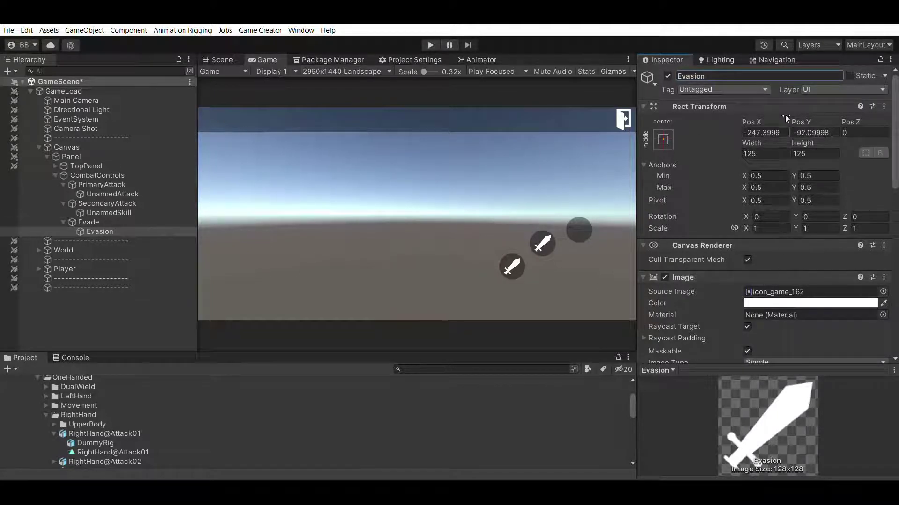
Centre the Evasion icon at Pos X 0, Pos Y 0
left_click(833, 132)
type("0")
left_click(761, 133)
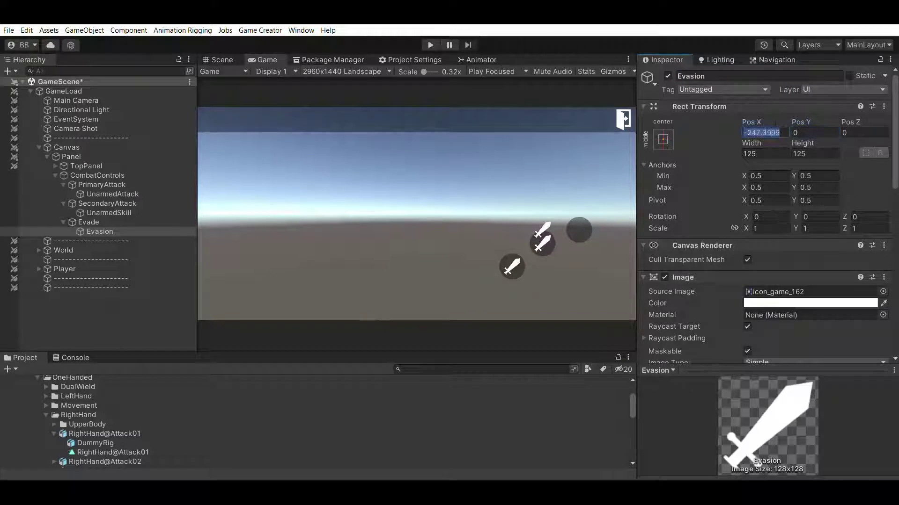
type("0")
left_click(103, 213)
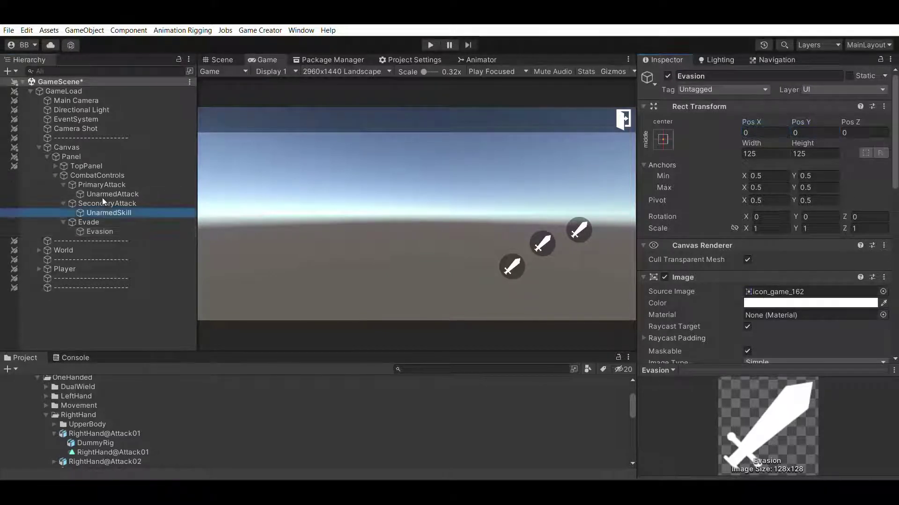
Set UnarmedSkill's image to icon_game_163 and Evasion's image to the boot icon icon_activity_21
left_click(883, 291)
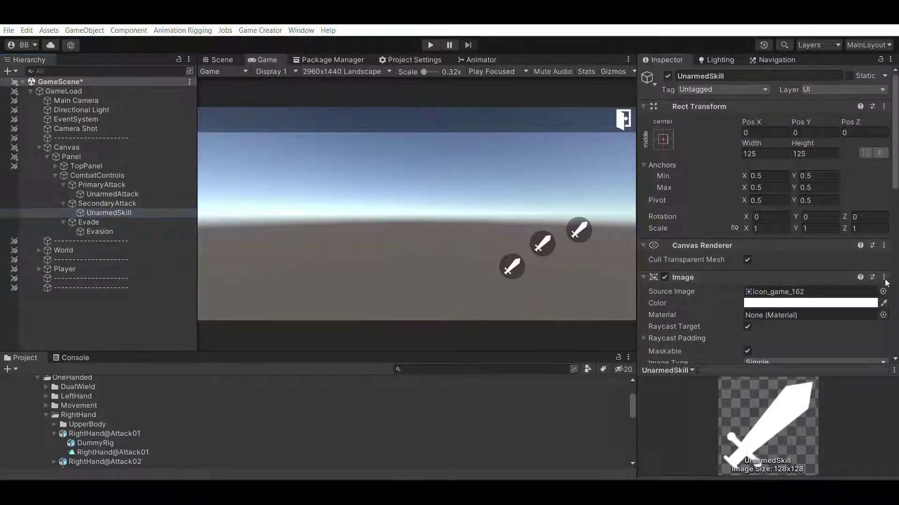
double_click(632, 135)
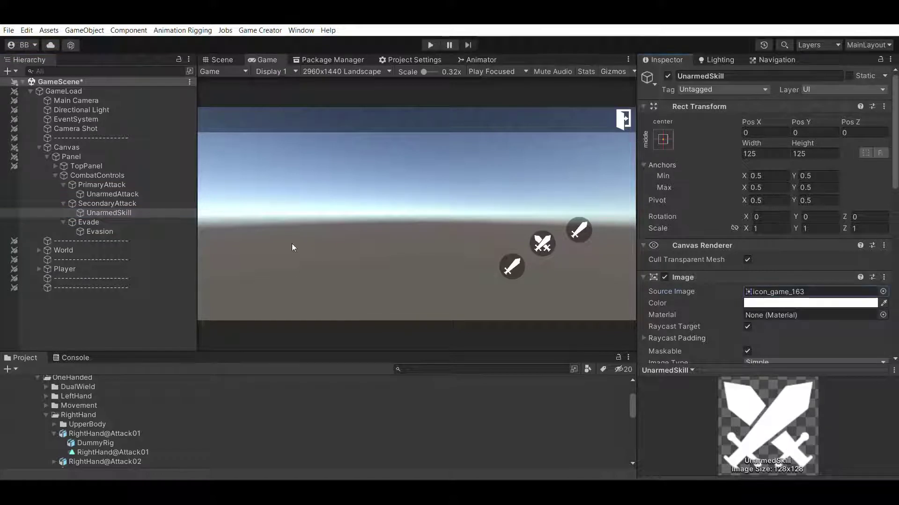
left_click(134, 227)
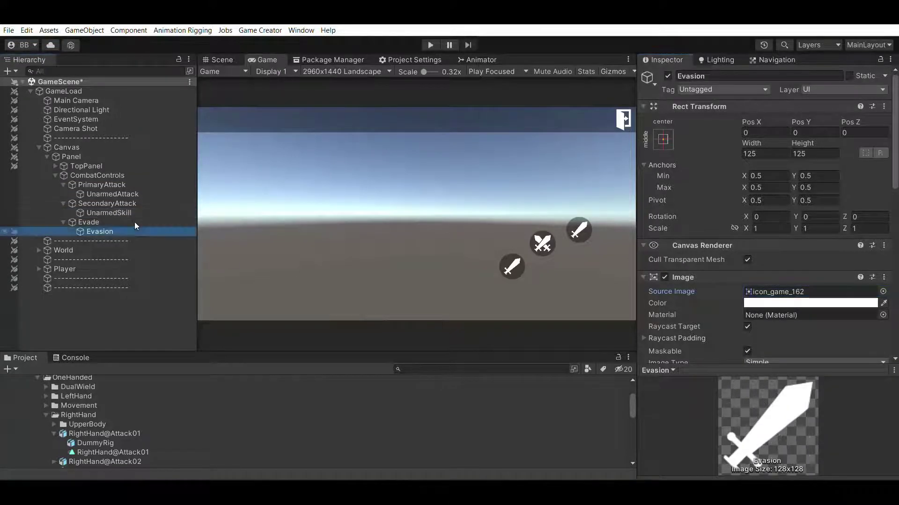
left_click(885, 286)
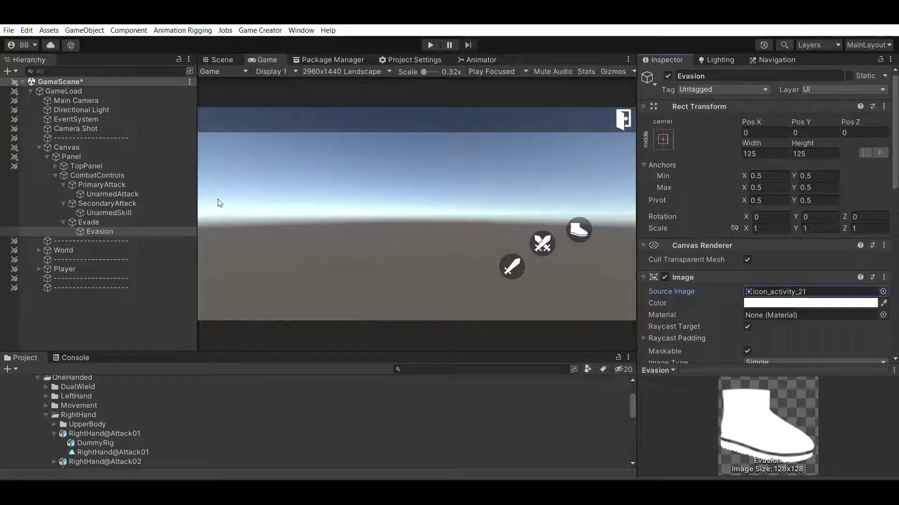
Review the UnarmedAttack and UnarmedSkill button settings
left_click(106, 192)
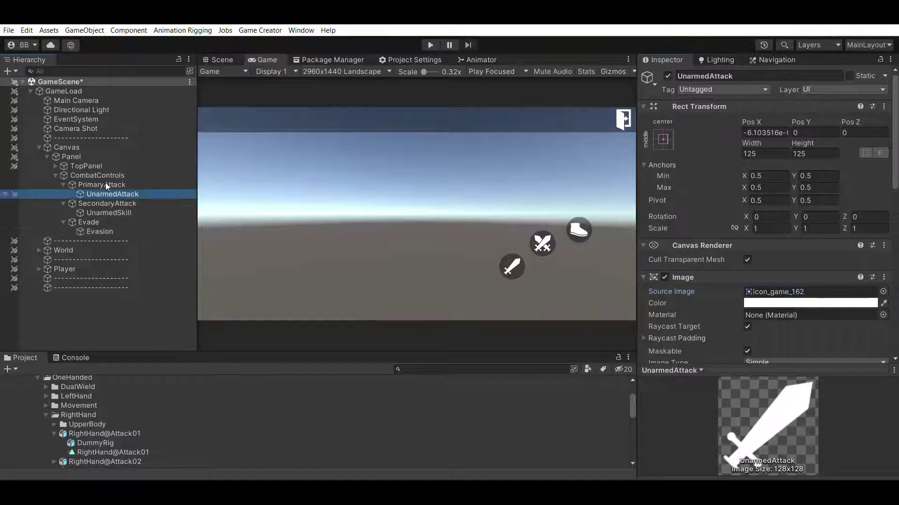
key("Down")
key("Down")
scroll(777, 269, "down", 3)
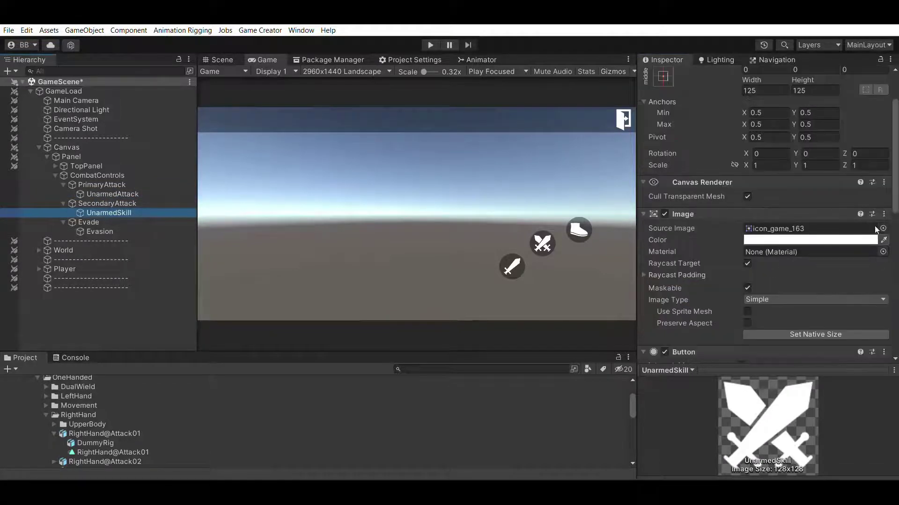
scroll(816, 223, "down", 12)
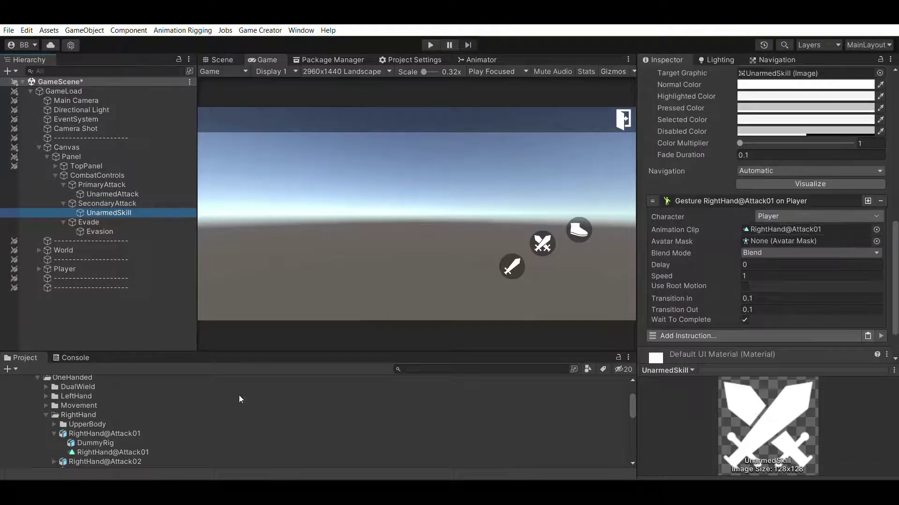
Preview the TwoHandedLong 2HLong@Attack04 clip, then reselect UnarmedSkill
left_click(46, 406)
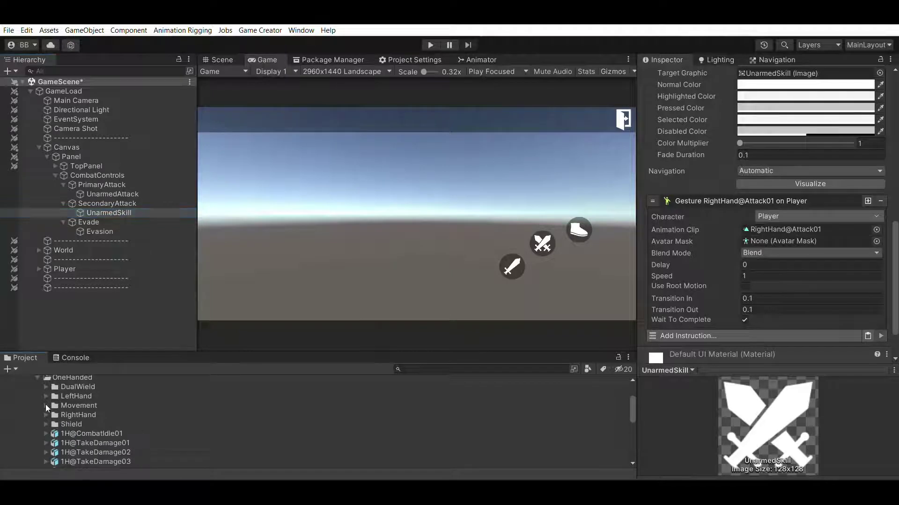
scroll(49, 391, "up", 1)
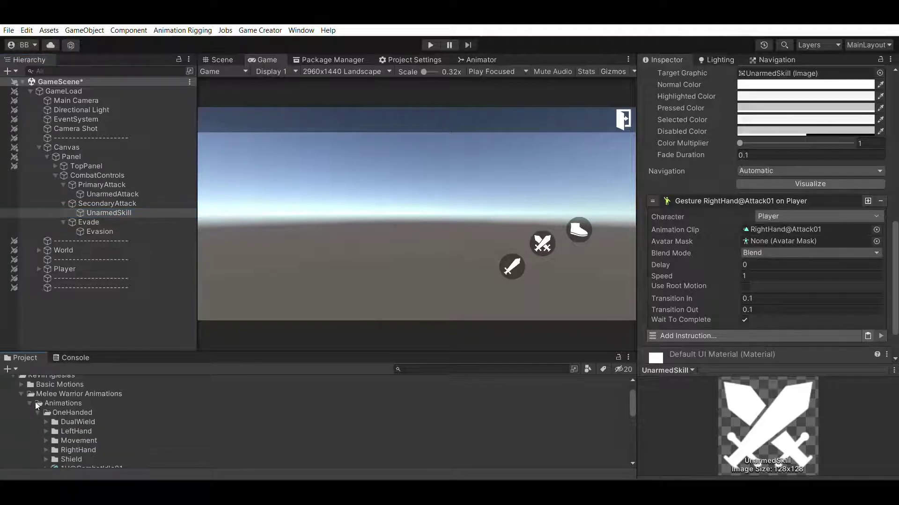
left_click(37, 409)
scroll(38, 402, "down", 2)
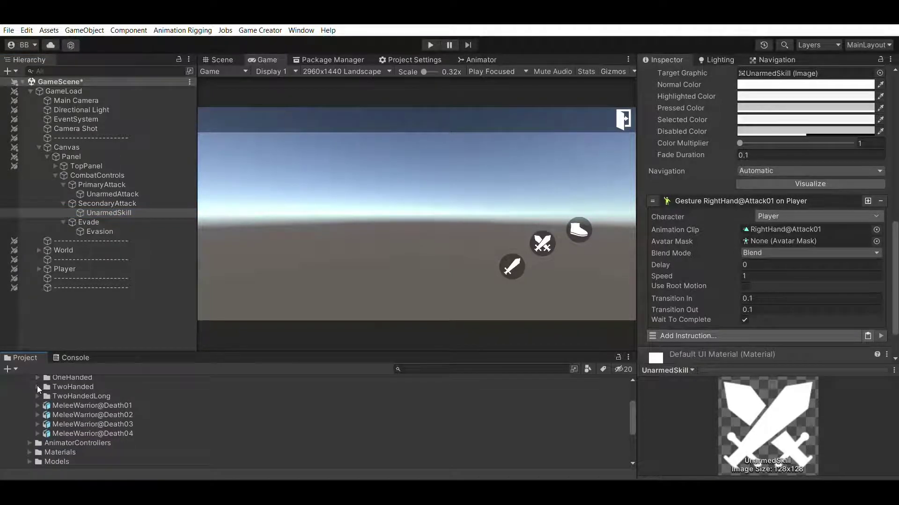
left_click(38, 396)
scroll(37, 396, "down", 2)
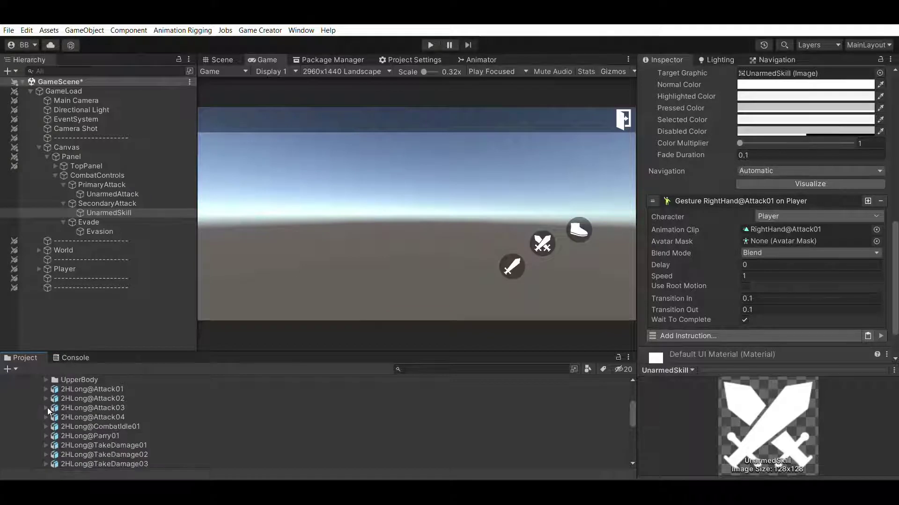
left_click(46, 415)
left_click(100, 435)
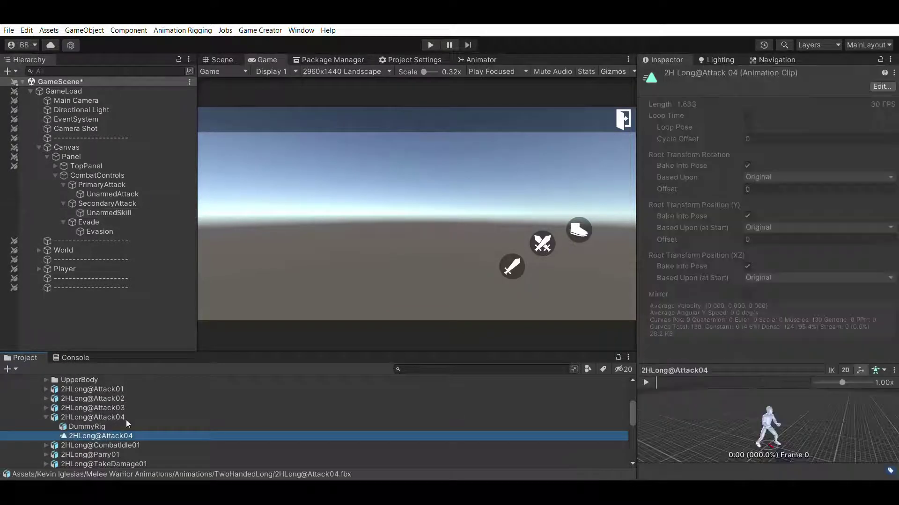
left_click(650, 380)
left_click(649, 380)
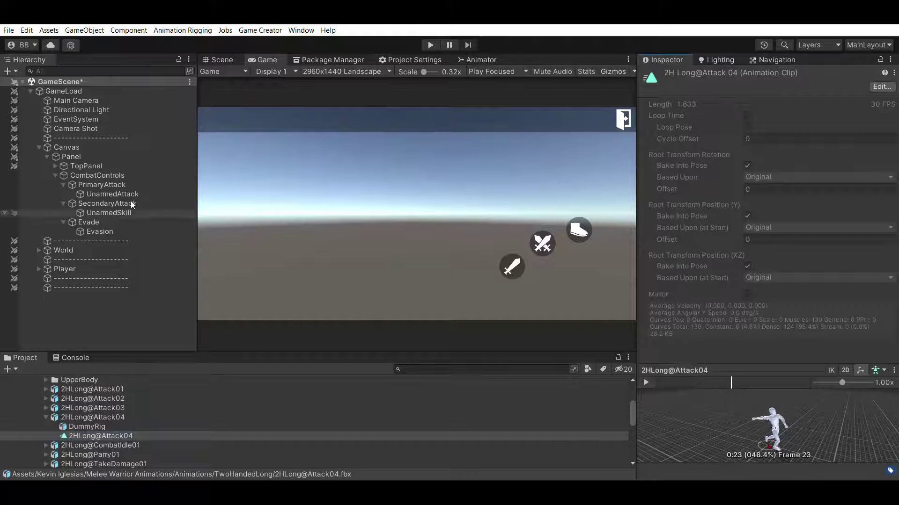
left_click(122, 213)
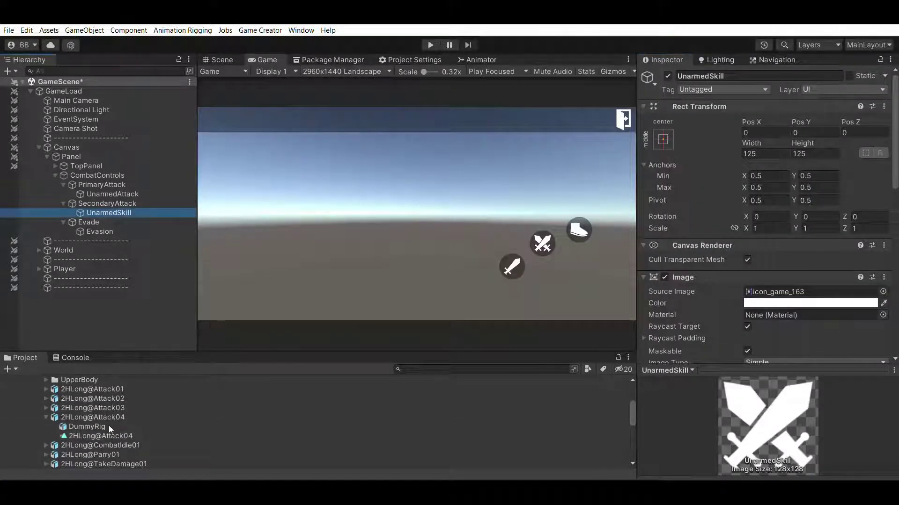
Return to the OneHanded RightHand folder and preview the RightHand@Attack02 clip
left_click(46, 416)
scroll(49, 399, "up", 4)
scroll(47, 421, "down", 2)
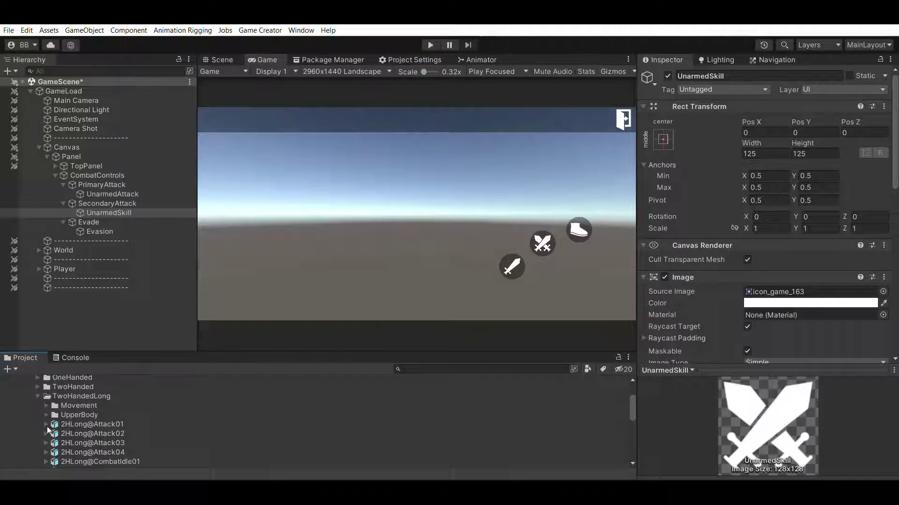
left_click(38, 396)
left_click(37, 377)
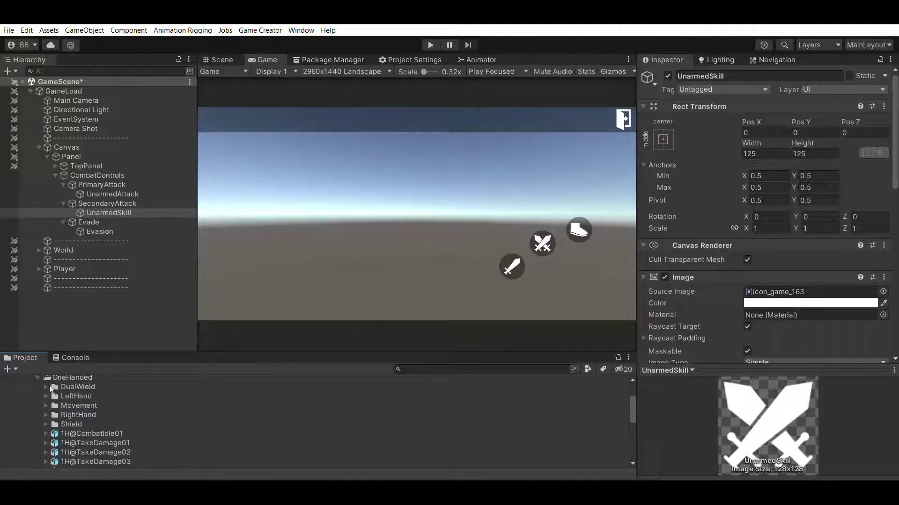
left_click(46, 415)
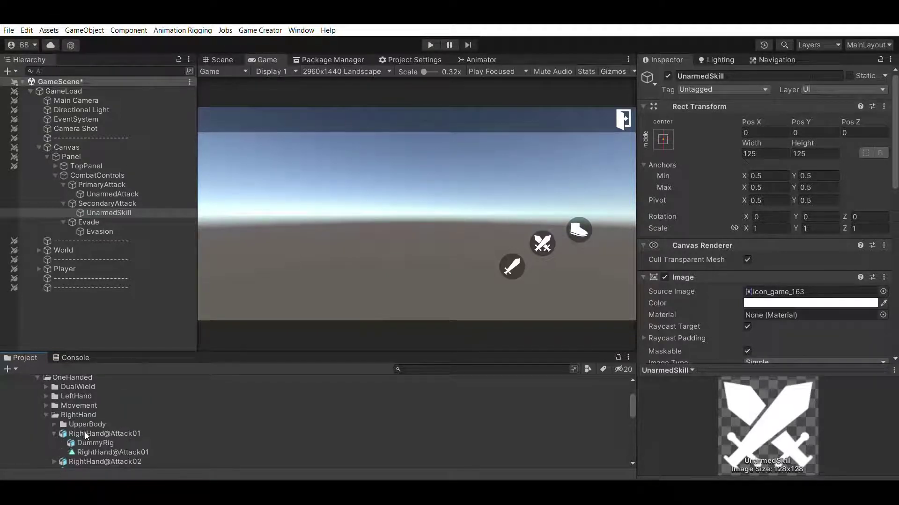
left_click(54, 433)
scroll(54, 419, "down", 1)
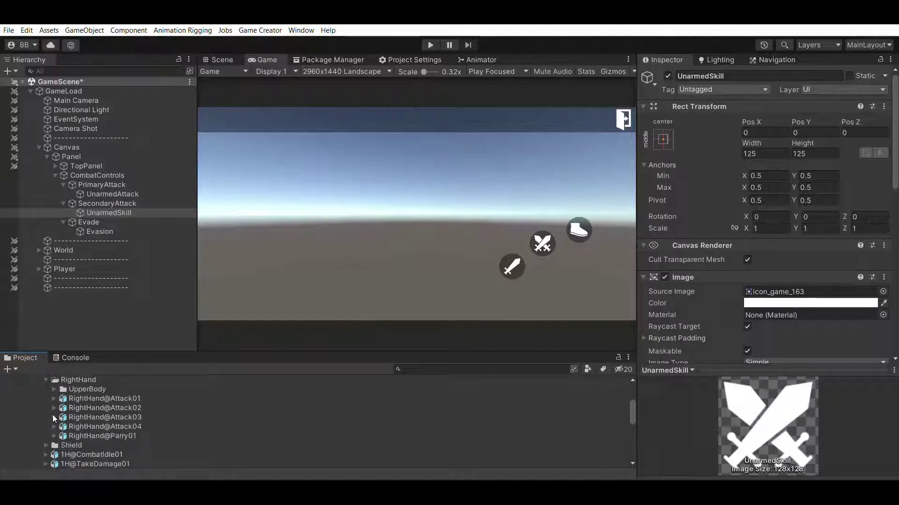
left_click(53, 407)
left_click(112, 426)
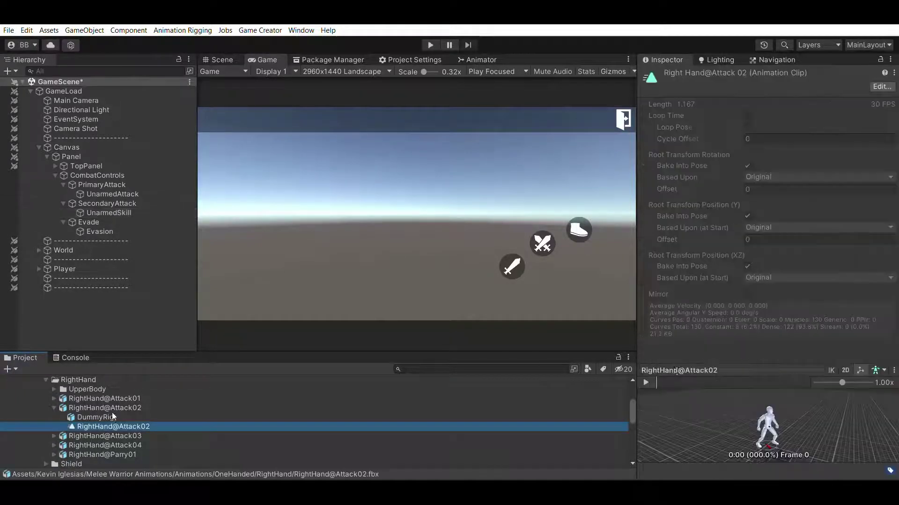
left_click(645, 382)
Preview the RightHand@Attack03, RightHand@Attack04 and RightHand@Attack01 clips
left_click(54, 407)
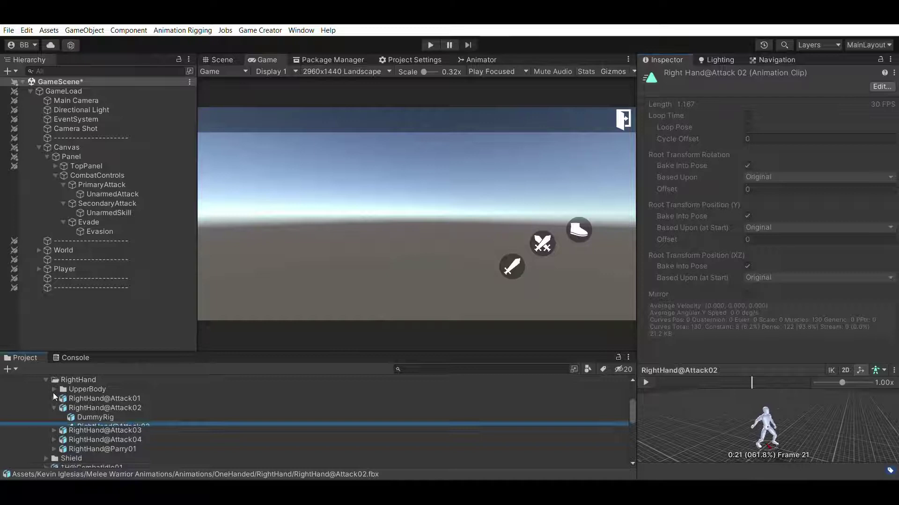
left_click(54, 417)
left_click(113, 436)
left_click(645, 382)
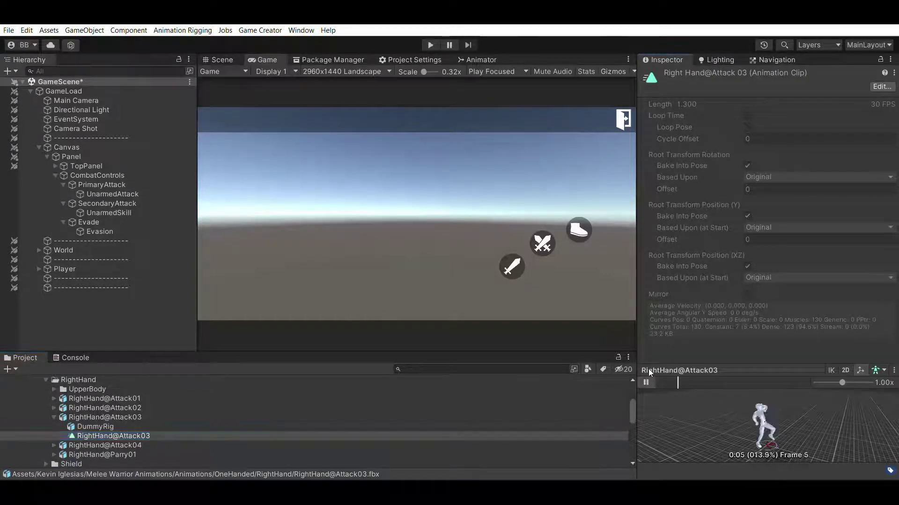
left_click(54, 417)
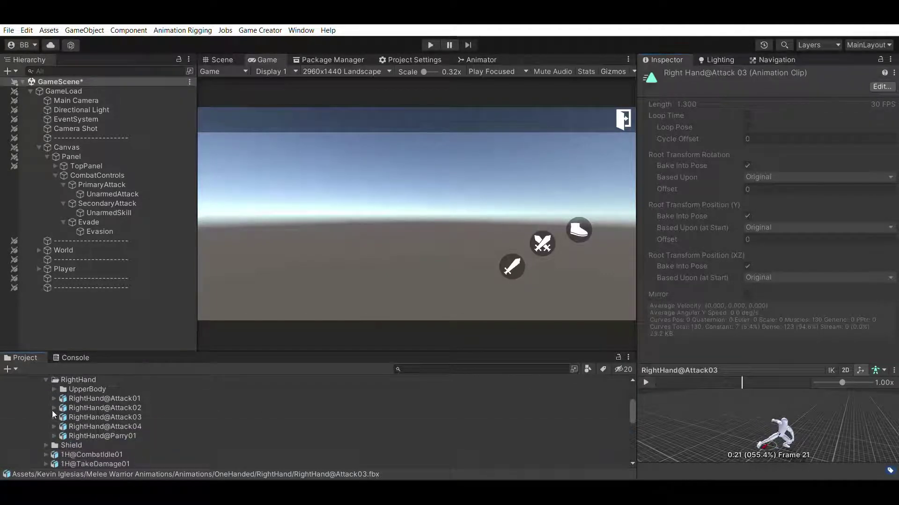
left_click(53, 426)
left_click(112, 445)
left_click(645, 383)
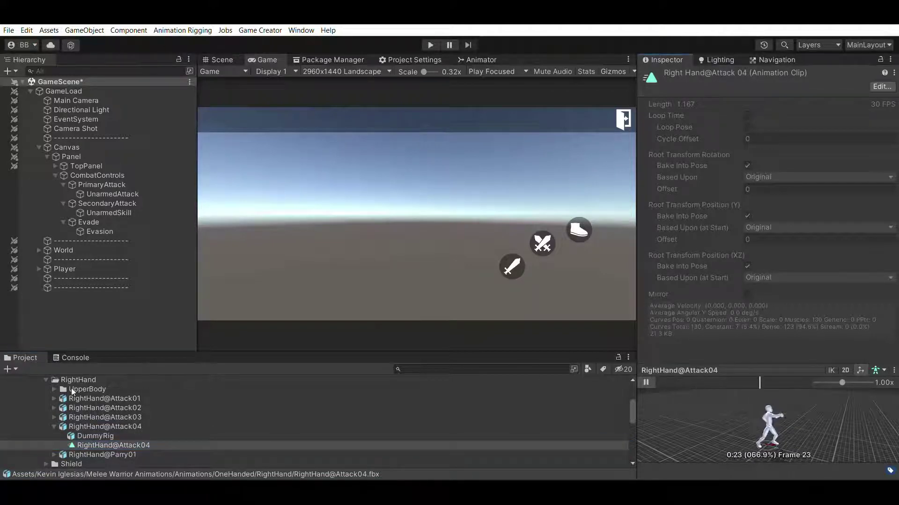
left_click(53, 399)
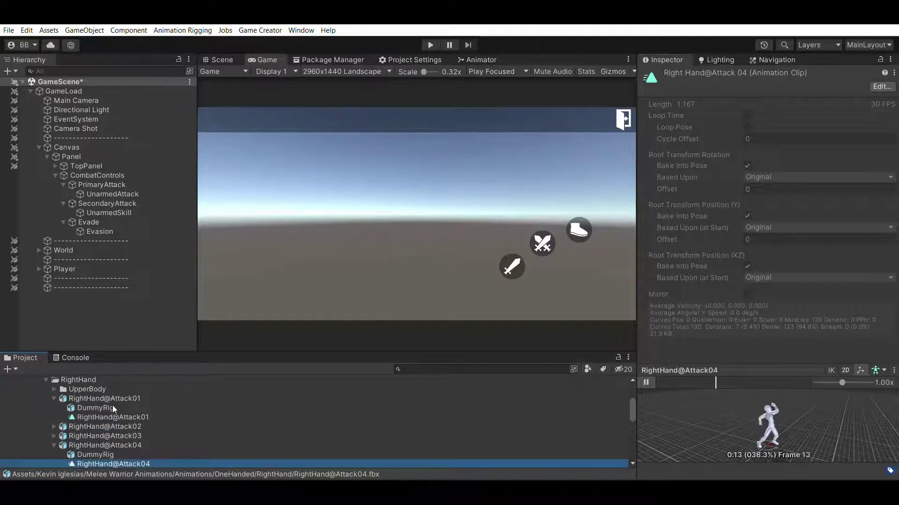
left_click(112, 417)
left_click(651, 369)
left_click(648, 381)
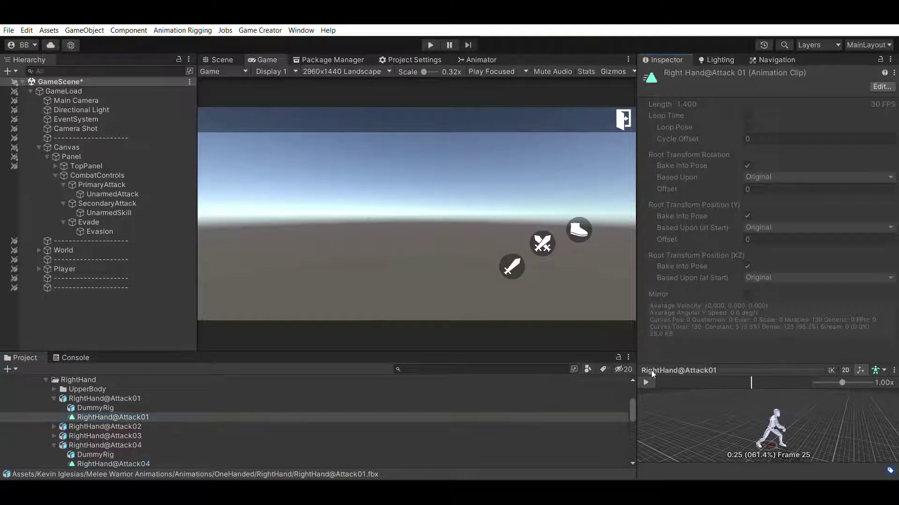
left_click(54, 398)
left_click(54, 425)
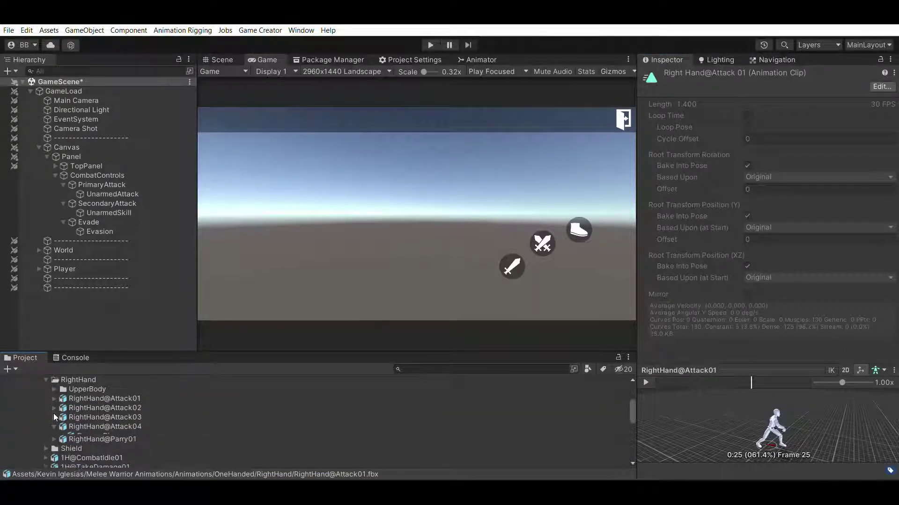
Preview the TwoHanded 2H@Attack01 clip
scroll(69, 401, "down", 1)
scroll(33, 397, "up", 5)
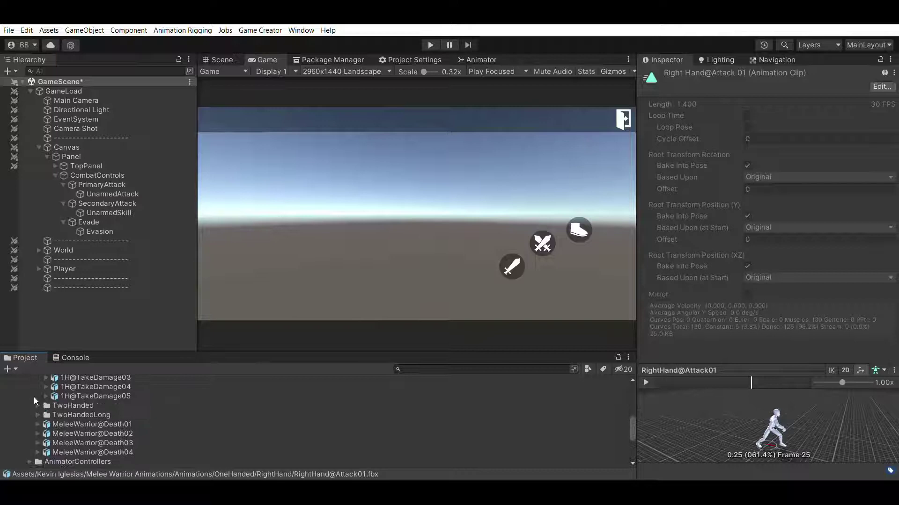
scroll(28, 400, "down", 2)
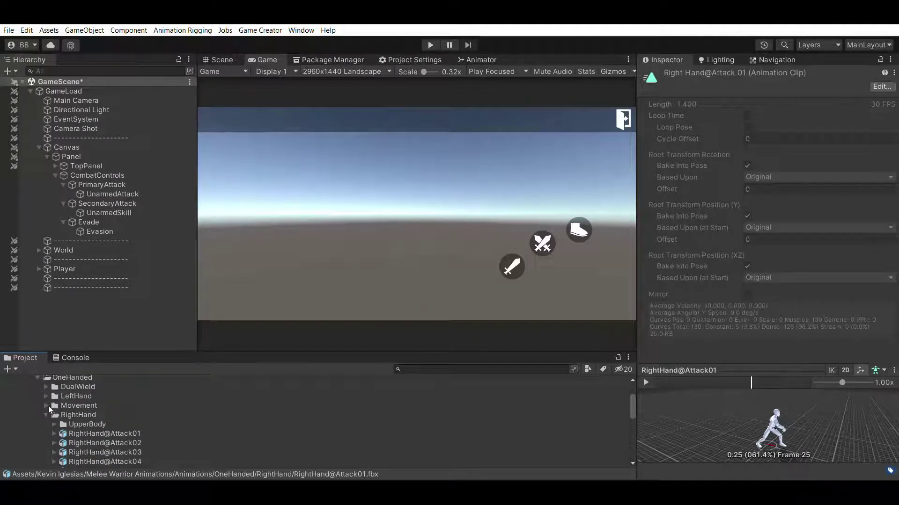
left_click(47, 406)
scroll(47, 405, "down", 1)
scroll(46, 405, "up", 1)
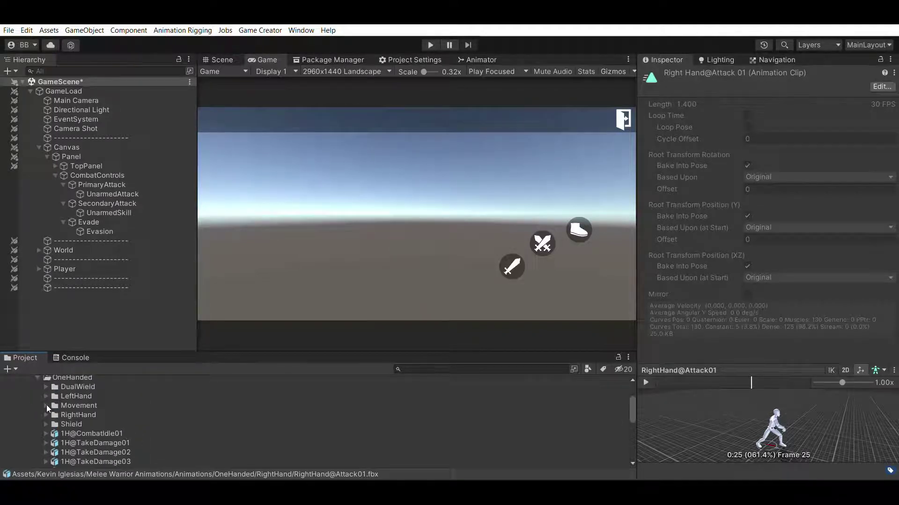
scroll(46, 405, "up", 3)
left_click(37, 428)
scroll(38, 417, "down", 2)
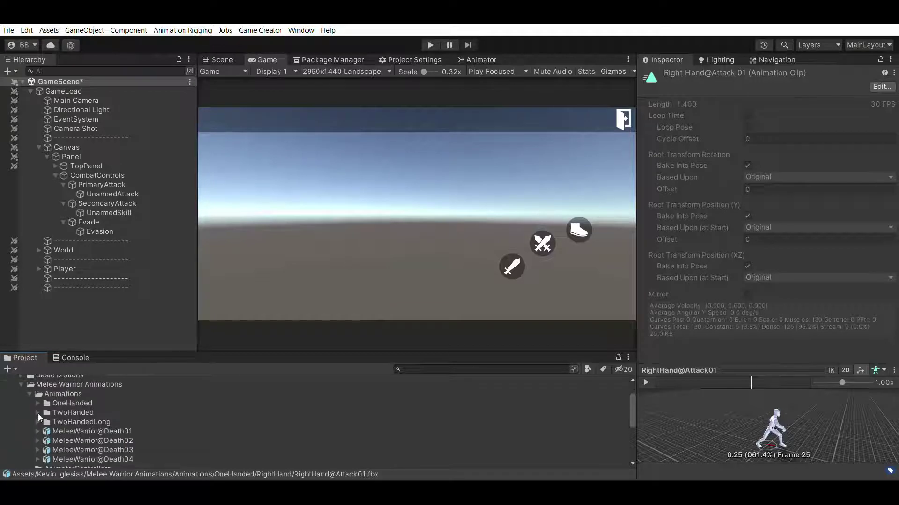
scroll(38, 400, "down", 3)
scroll(38, 400, "up", 3)
left_click(37, 412)
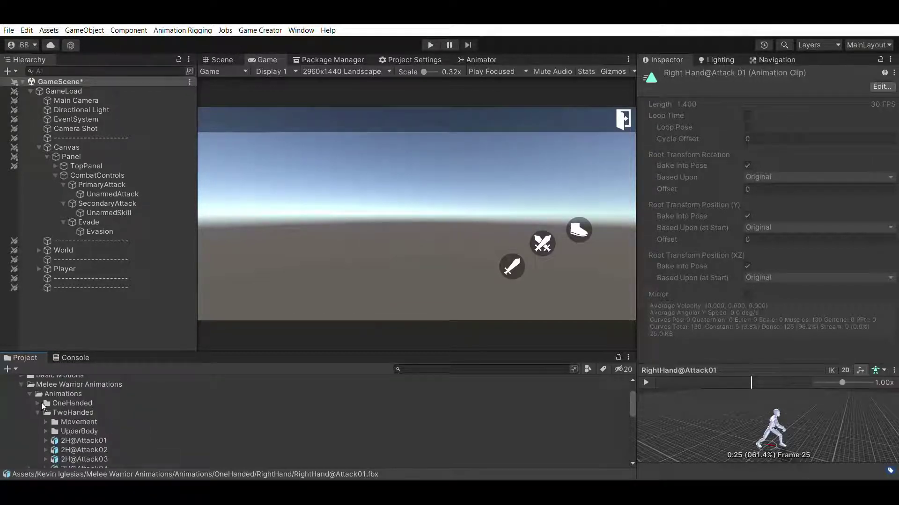
scroll(47, 402, "down", 2)
left_click(45, 405)
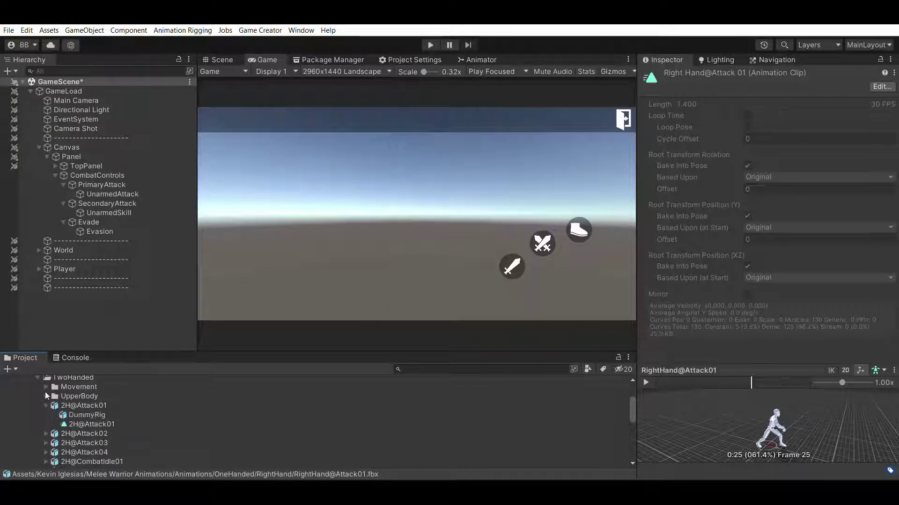
left_click(91, 424)
left_click(645, 382)
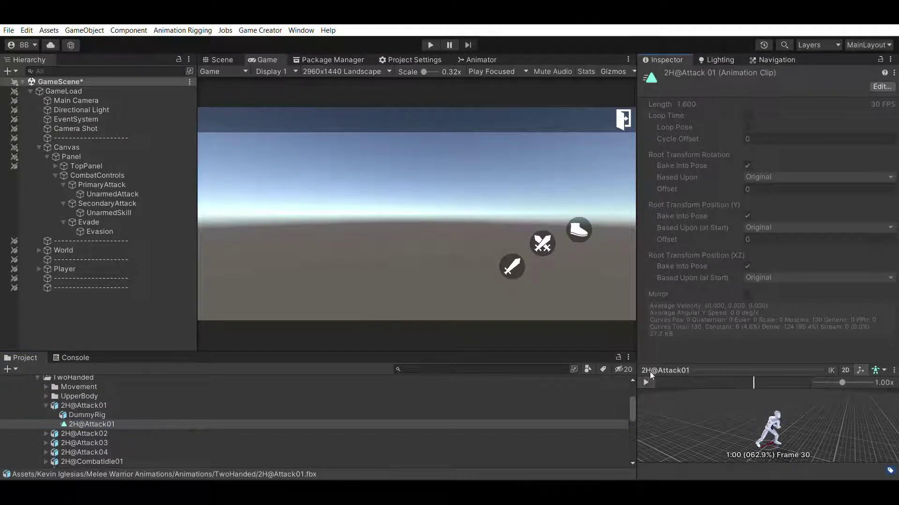
left_click(46, 405)
left_click(37, 377)
scroll(35, 398, "up", 2)
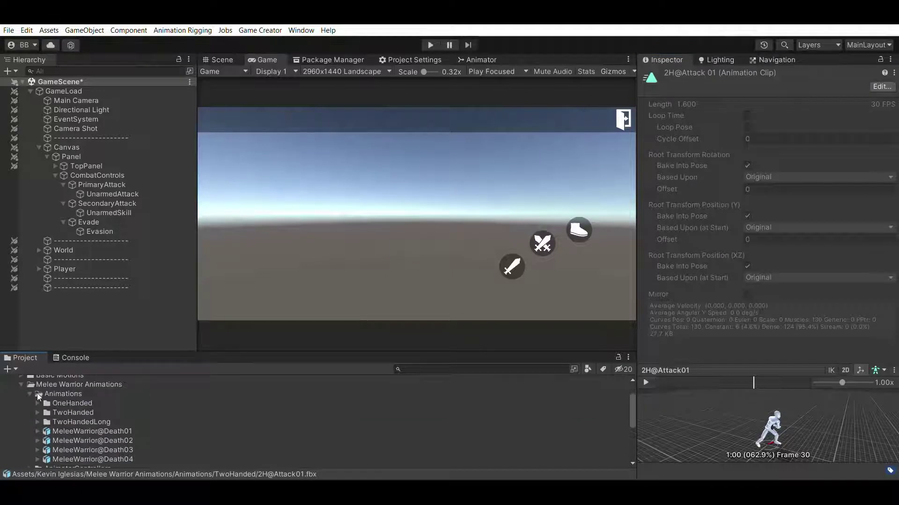
Preview the LeftHand@Attack01 and LeftHand@Attack02 clips in OneHanded/LeftHand
left_click(37, 403)
scroll(39, 389, "down", 2)
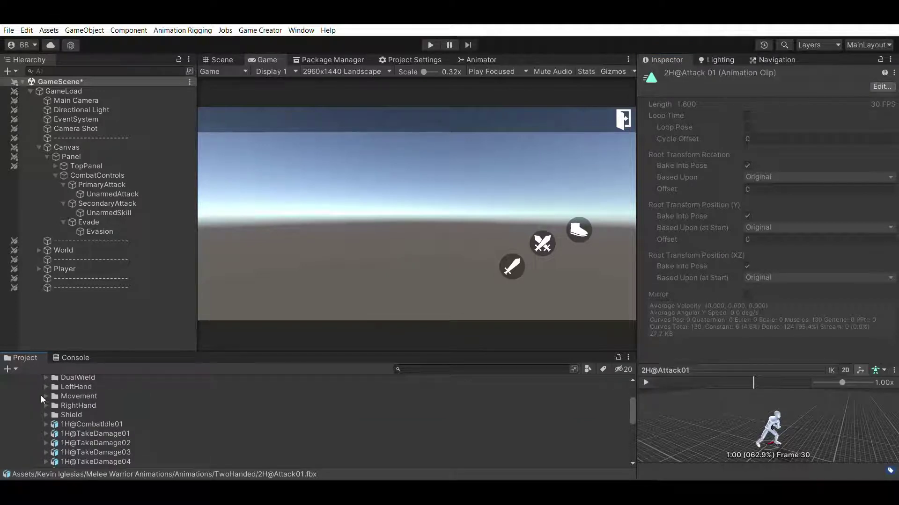
scroll(41, 390, "up", 1)
left_click(46, 420)
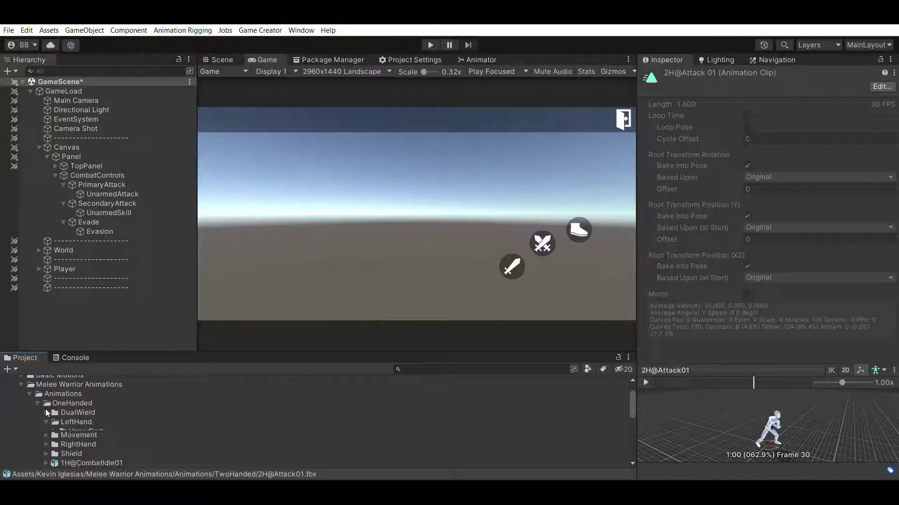
left_click(54, 439)
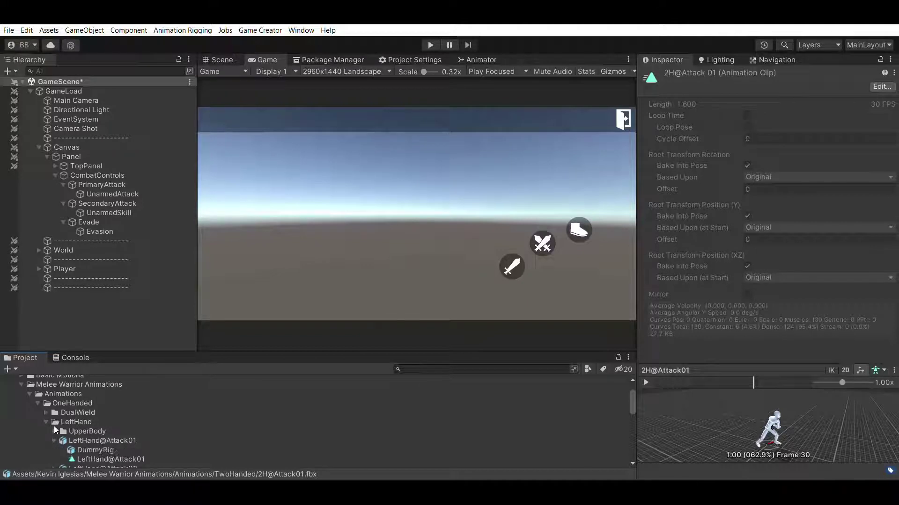
scroll(126, 422, "down", 1)
left_click(133, 424)
left_click(645, 383)
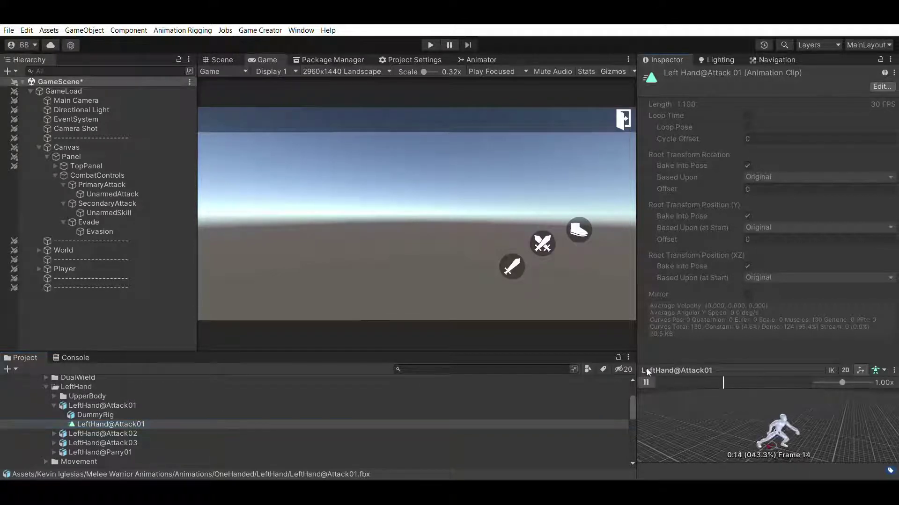
left_click(54, 434)
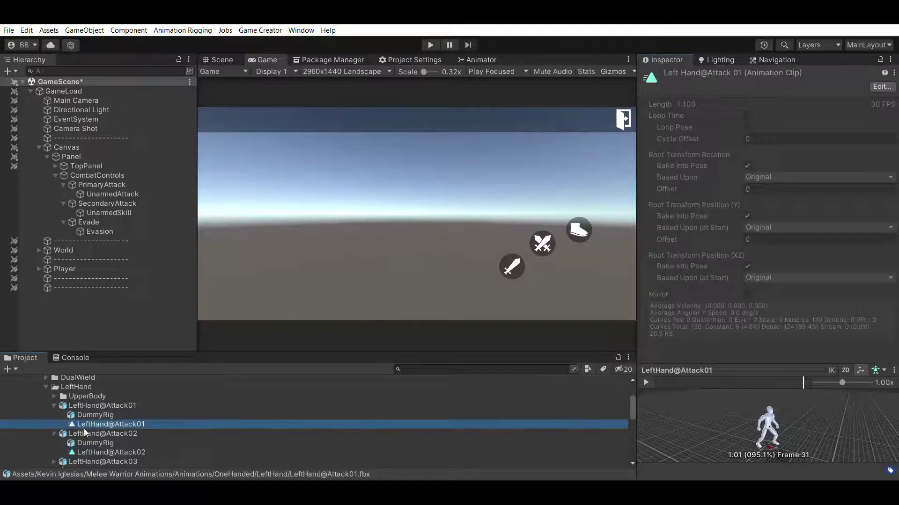
left_click(209, 452)
left_click(645, 383)
left_click(645, 383)
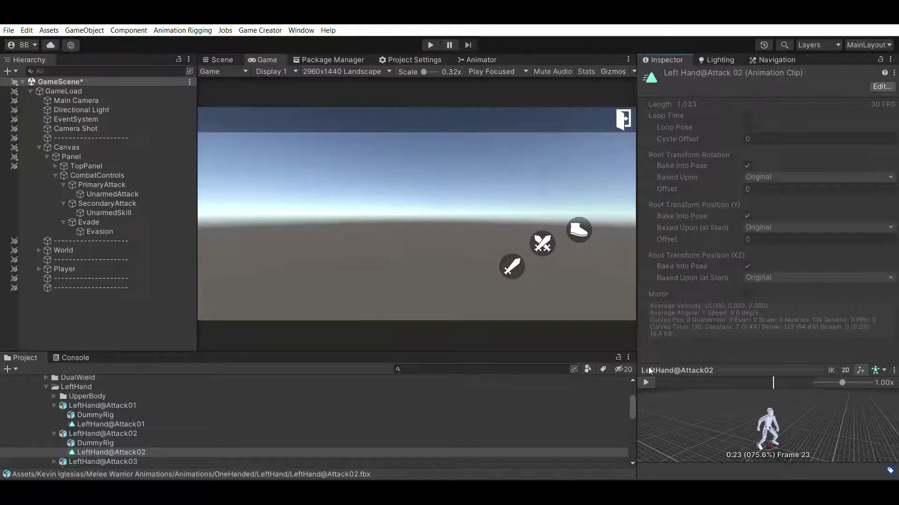
Assign the LeftHand@Attack02 clip to UnarmedSkill's Gesture
left_click(112, 213)
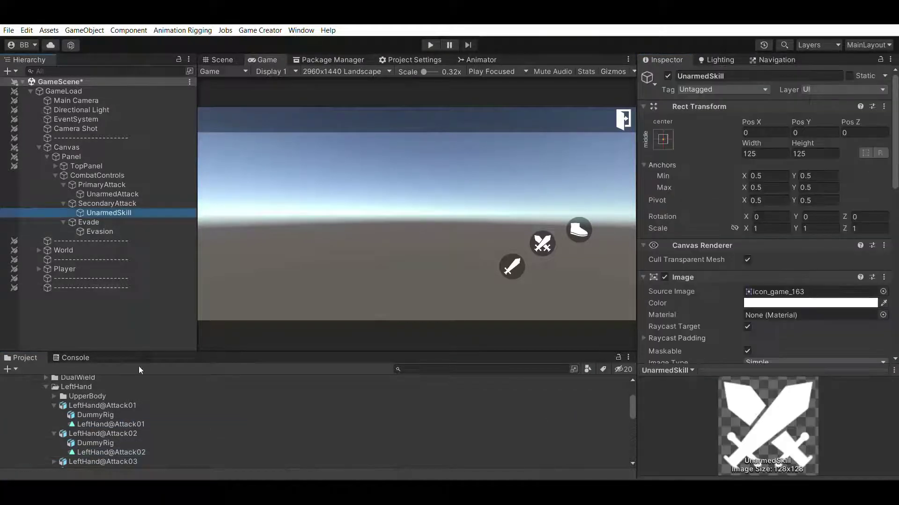
left_click_drag(133, 452, 788, 179)
scroll(811, 279, "down", 12)
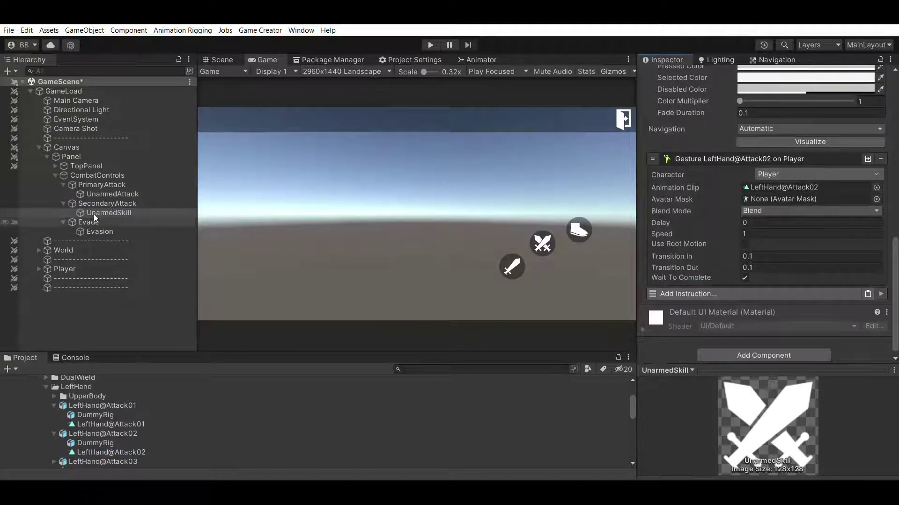
Replace Evasion's RightHand@Attack01 Gesture with a Dash toward the Player's moving direction at speed 10
left_click(96, 231)
scroll(691, 160, "up", 3)
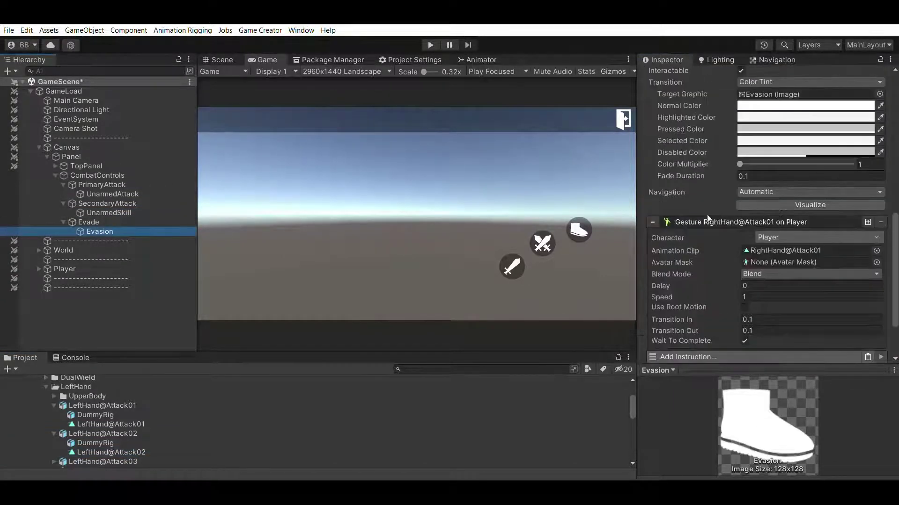
left_click(880, 221)
scroll(762, 229, "up", 2)
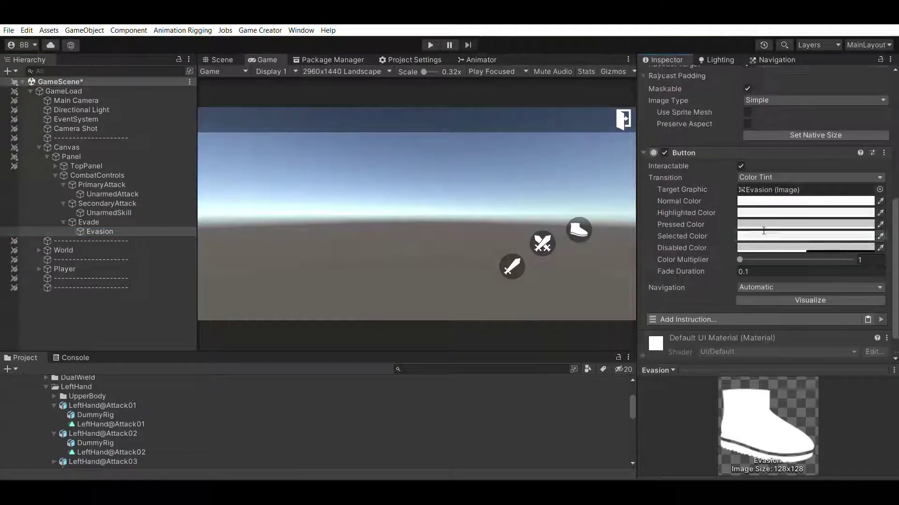
scroll(763, 231, "down", 2)
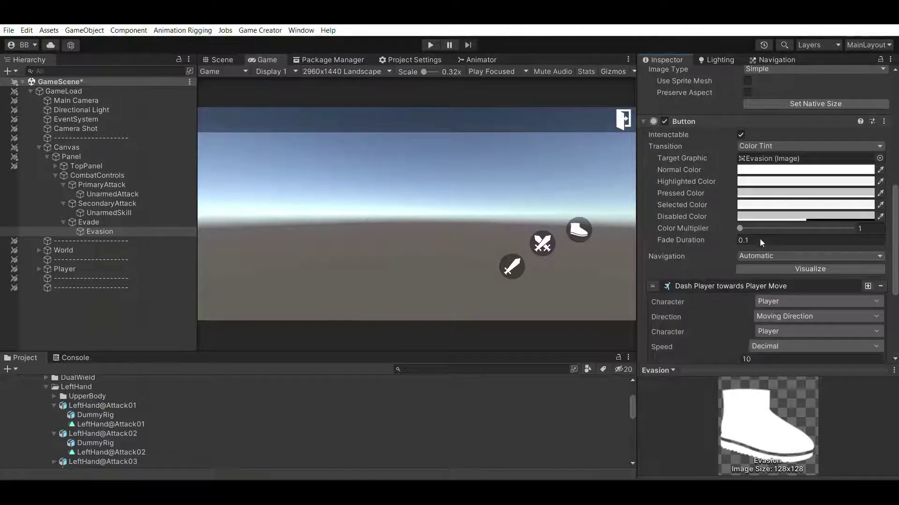
scroll(712, 255, "down", 3)
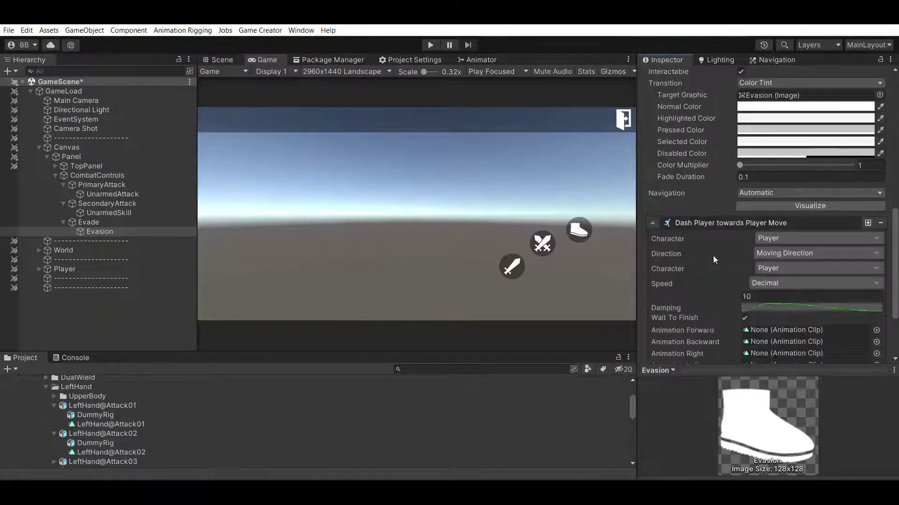
scroll(759, 237, "down", 3)
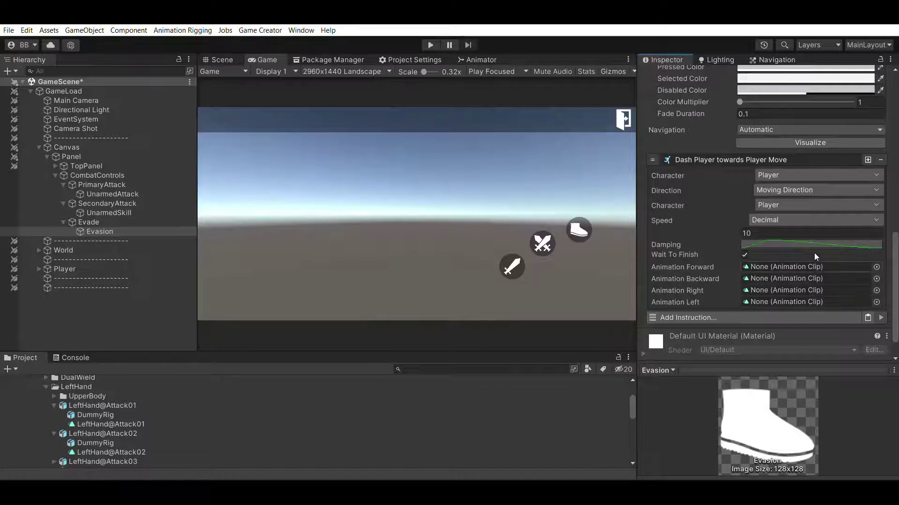
scroll(118, 405, "up", 5)
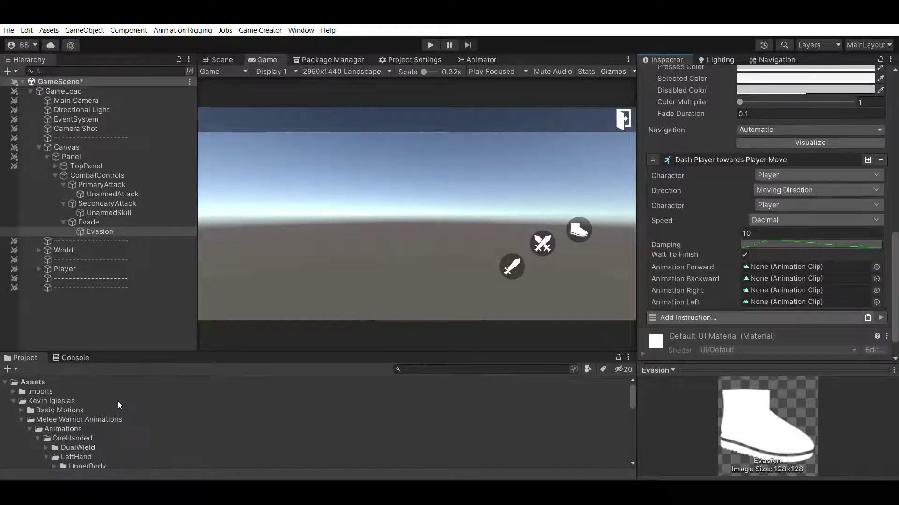
Assign the BasicMotions@LandRoll01 clip to the Dash's Animation Forward slot and start Play mode
left_click(25, 412)
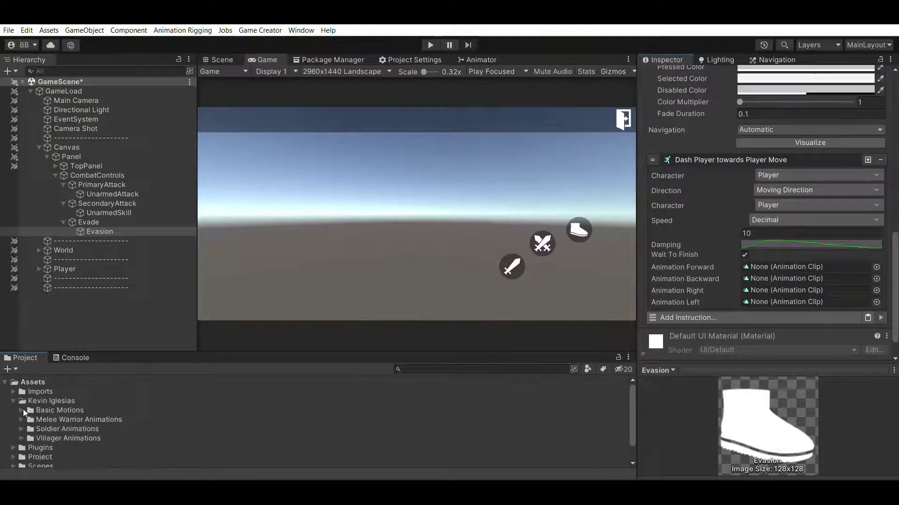
left_click(21, 411)
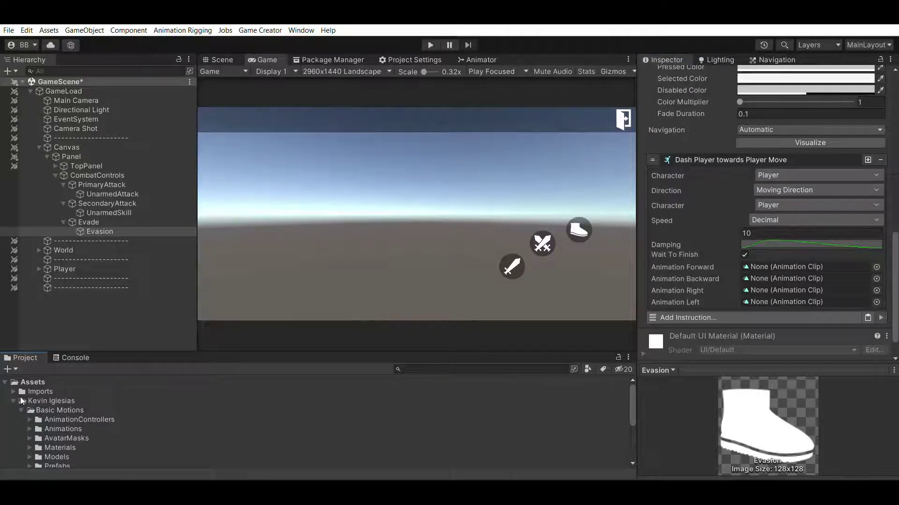
scroll(20, 397, "down", 2)
left_click(30, 393)
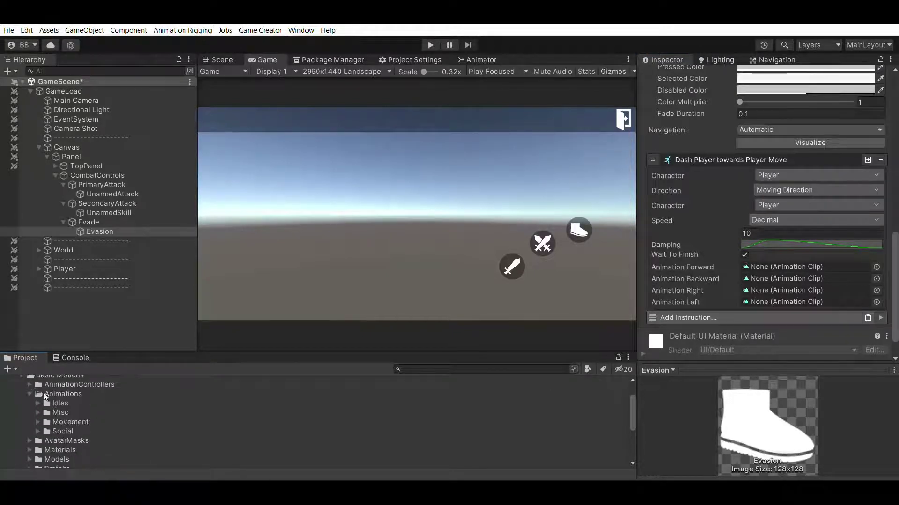
left_click(37, 412)
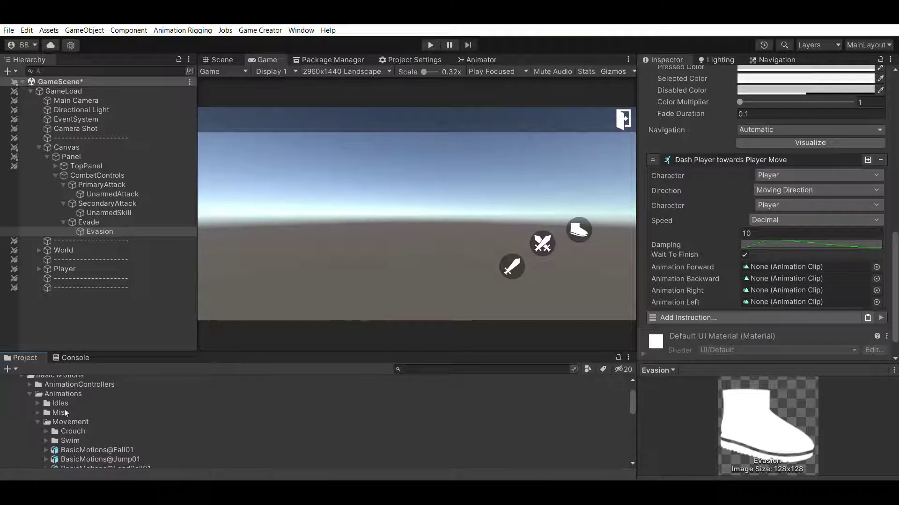
scroll(64, 409, "down", 3)
scroll(131, 421, "down", 2)
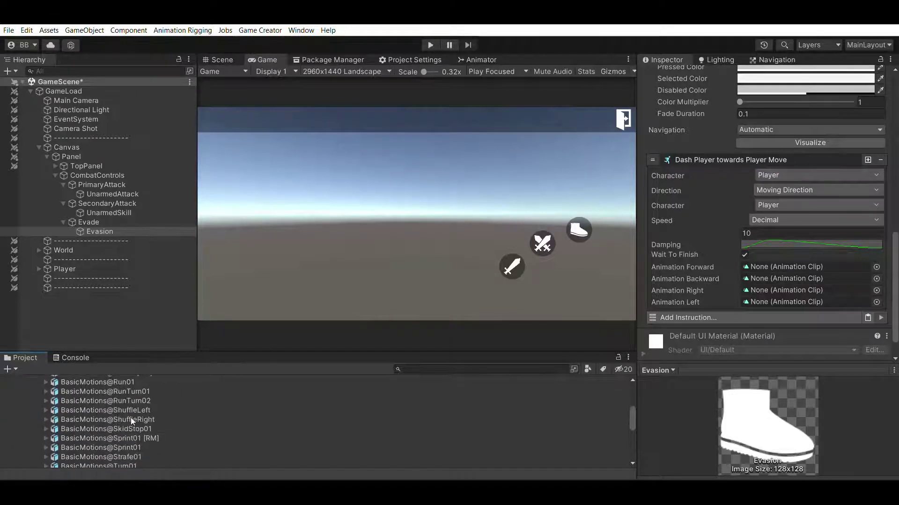
scroll(143, 440, "down", 2)
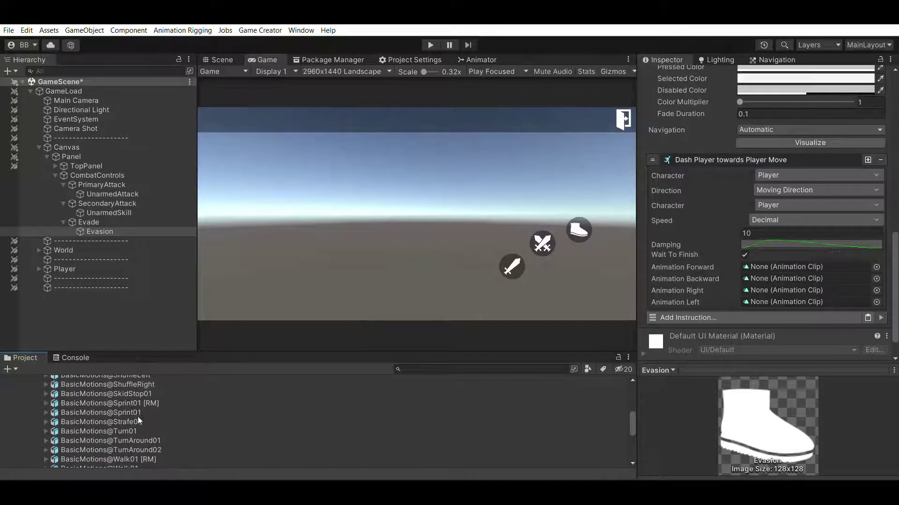
scroll(136, 421, "up", 3)
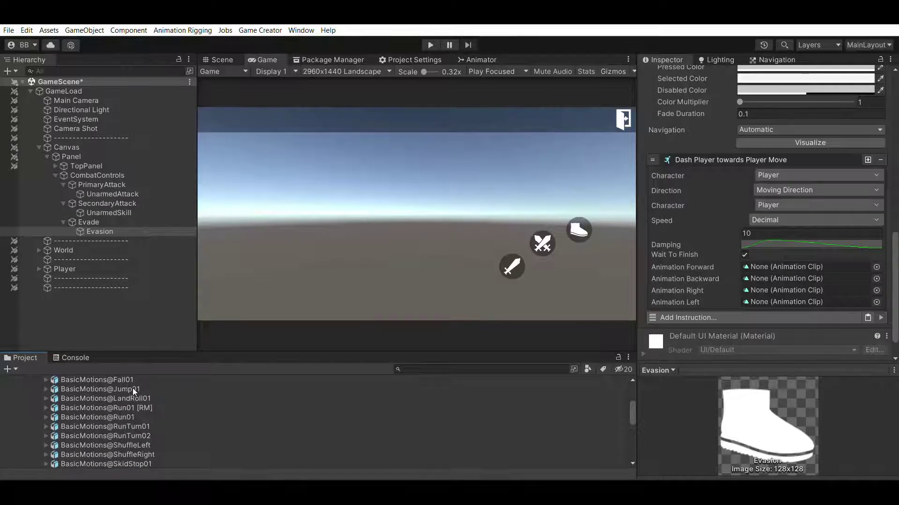
left_click(46, 398)
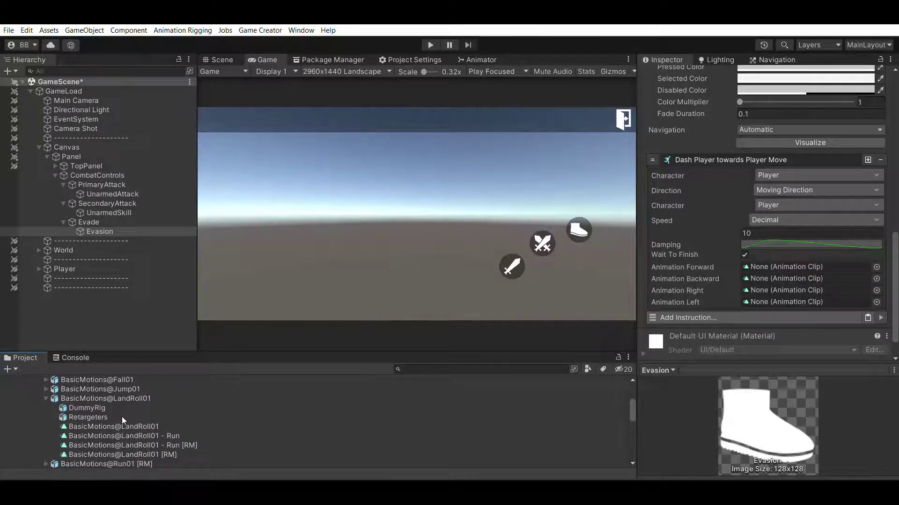
left_click_drag(120, 424, 786, 266)
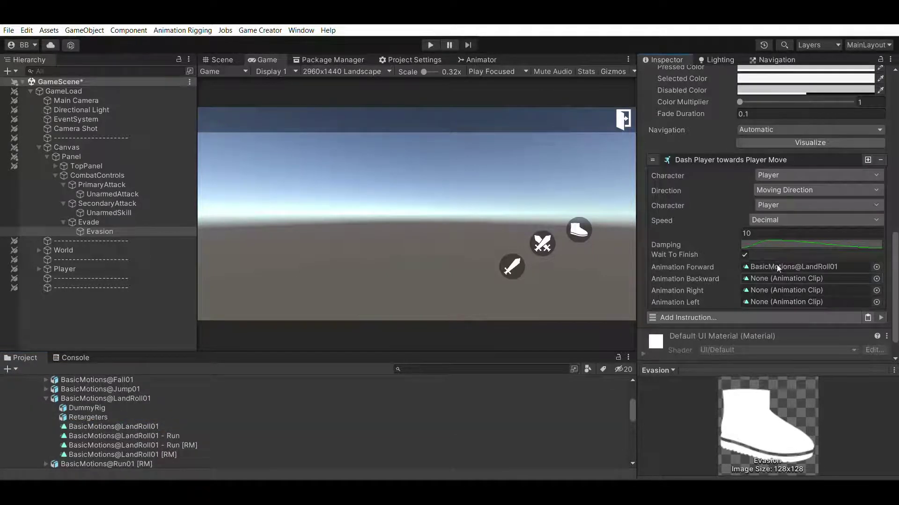
left_click(431, 45)
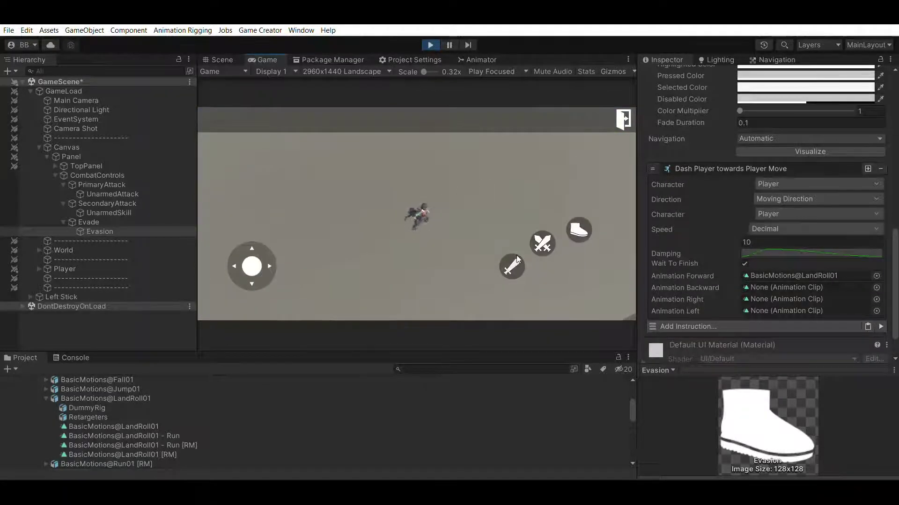
Test the skill attack, two evasion rolls and joystick walking, then stop Play and fold the Dash instruction
left_click(542, 240)
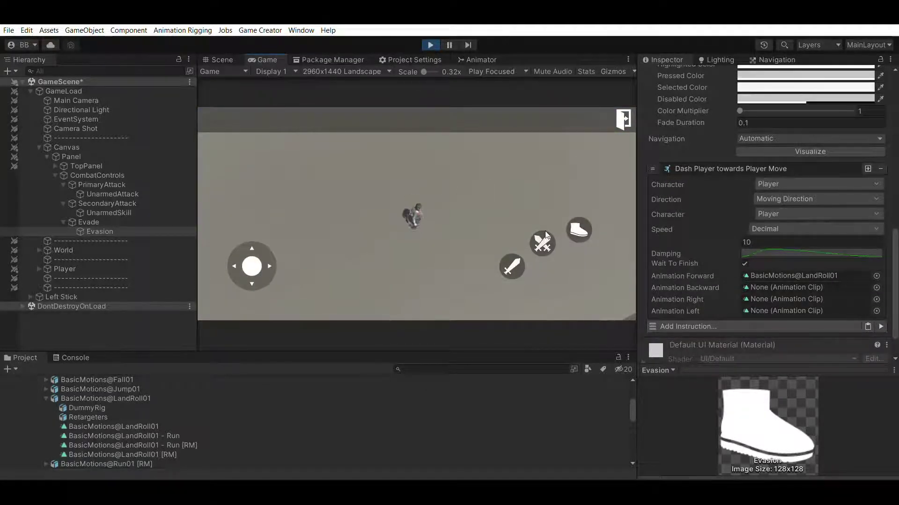
left_click(583, 220)
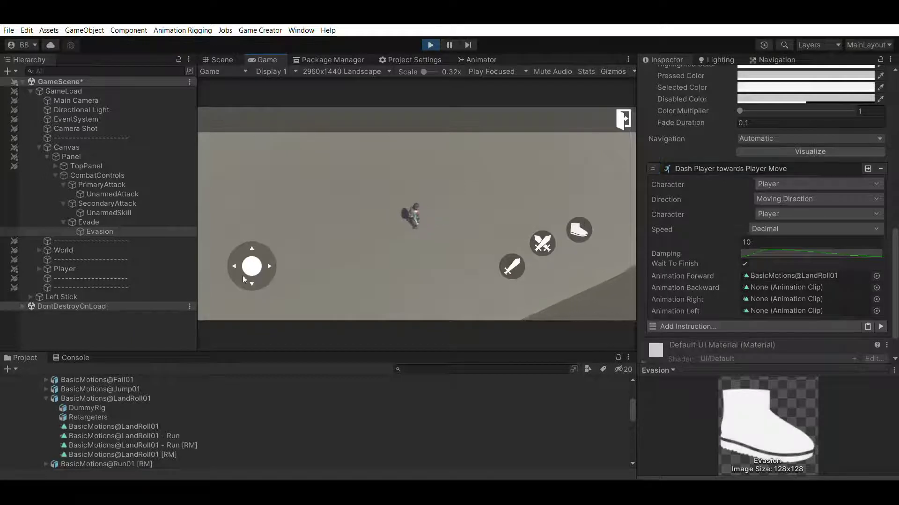
left_click_drag(242, 275, 210, 295)
left_click(579, 230)
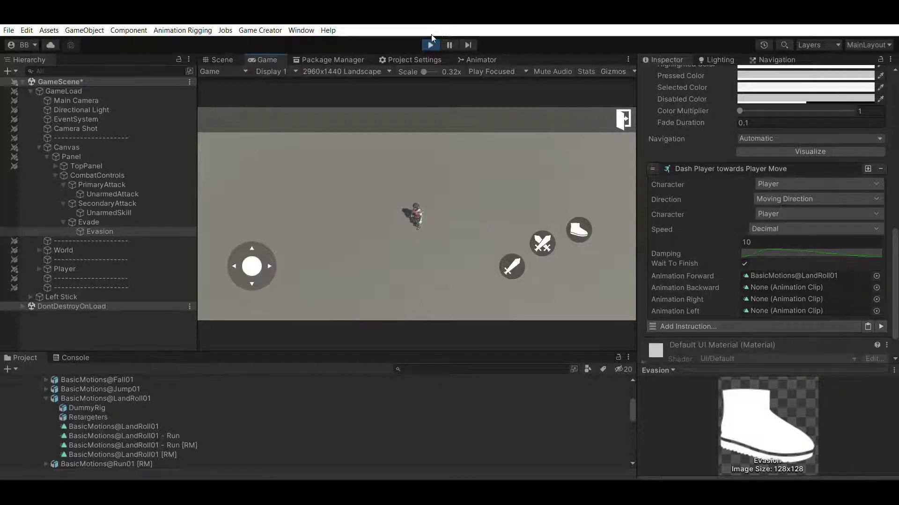
left_click(430, 45)
left_click(724, 169)
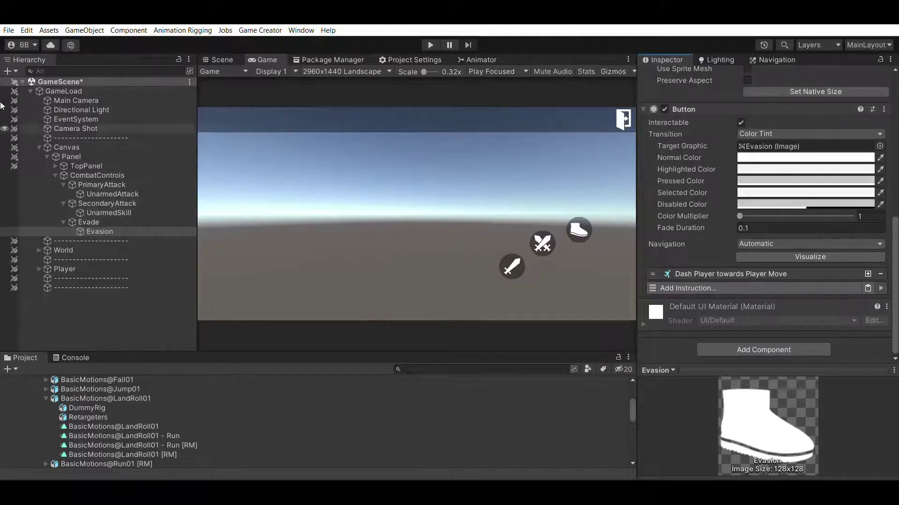
Switch to the Scene view, zoom out and orbit low to show the character against the horizon
left_click(15, 81)
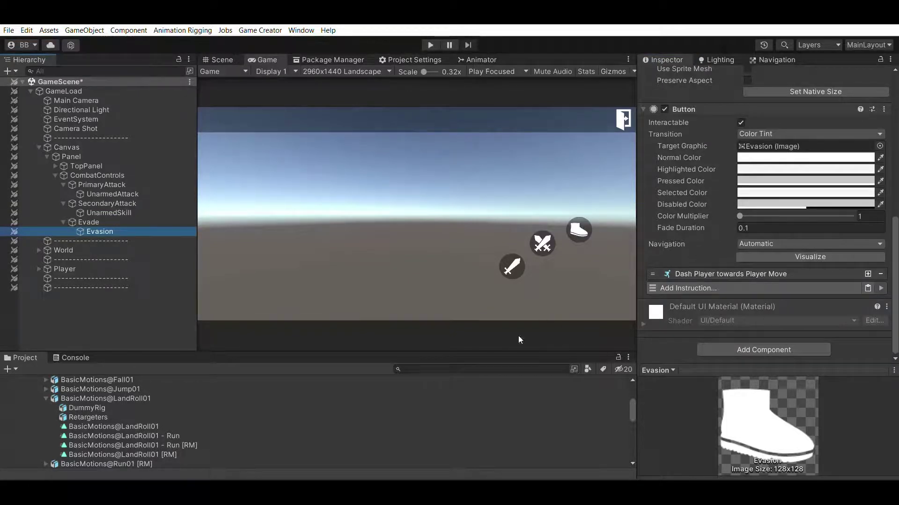
left_click(220, 60)
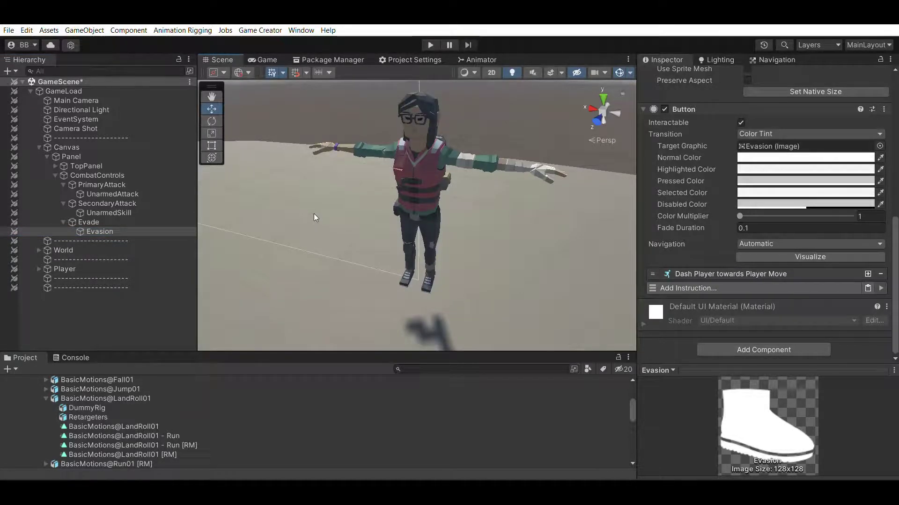
scroll(414, 209, "down", 10)
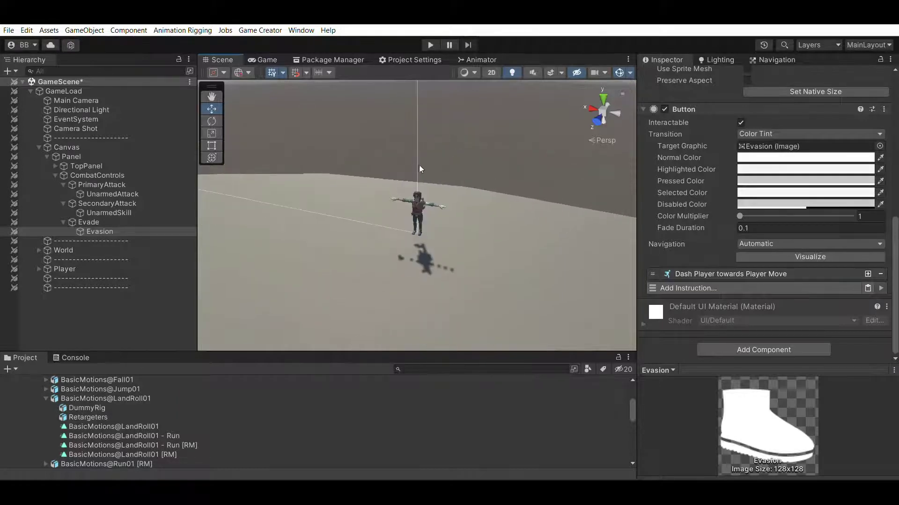
left_click_drag(505, 256, 377, 173, "alt")
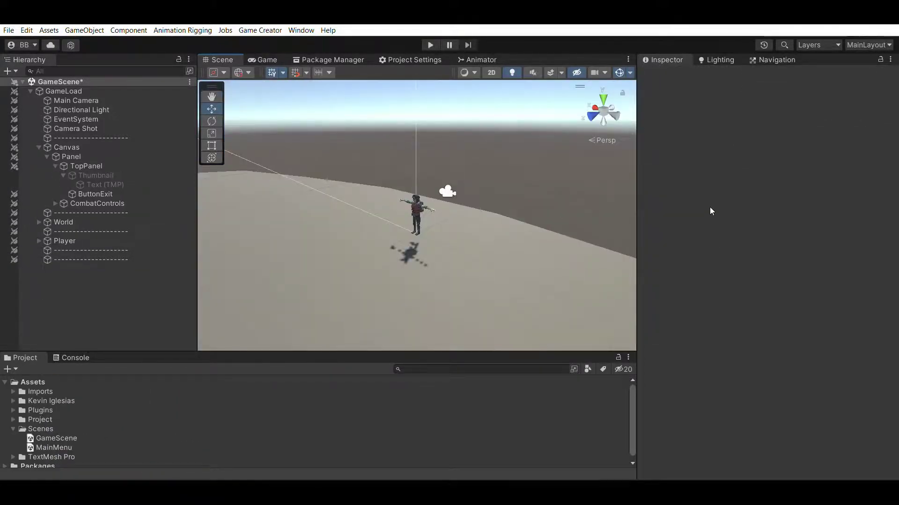